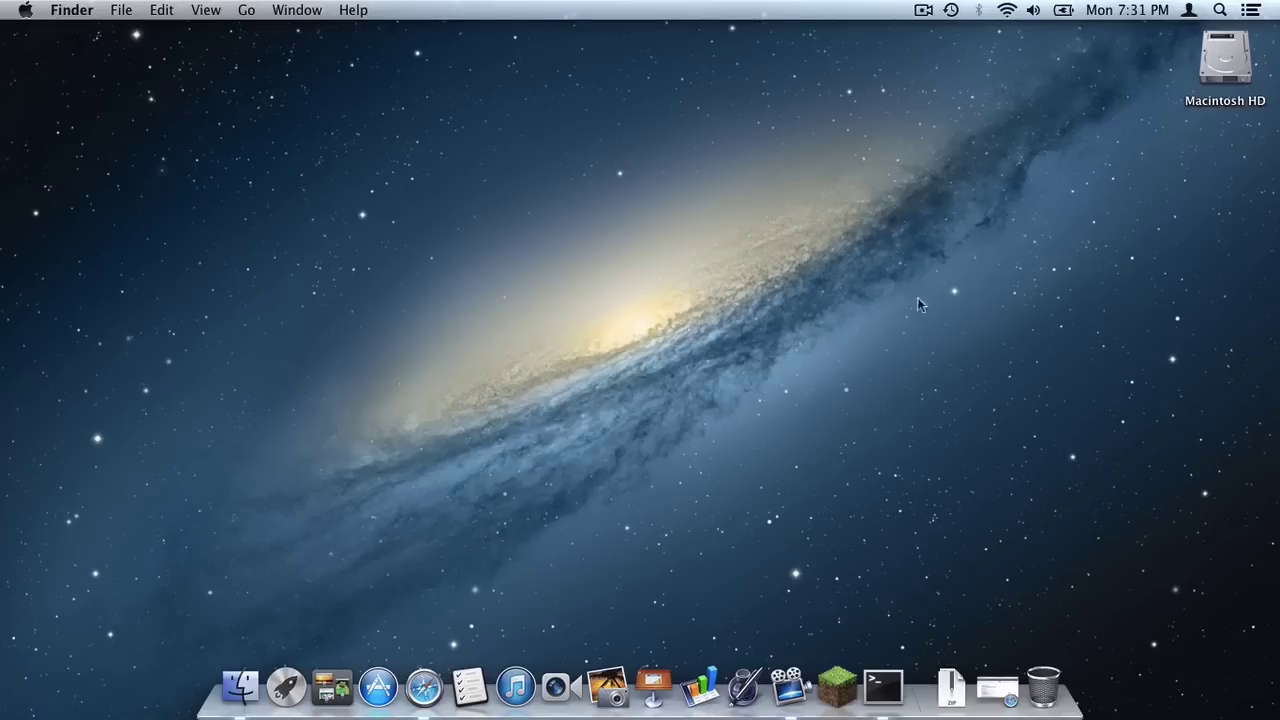
Step: Browse the Forge forums to the Forge 7.7.0 Minecraft 1.5 topic, check downloads, then minimize the browser
click(997, 688)
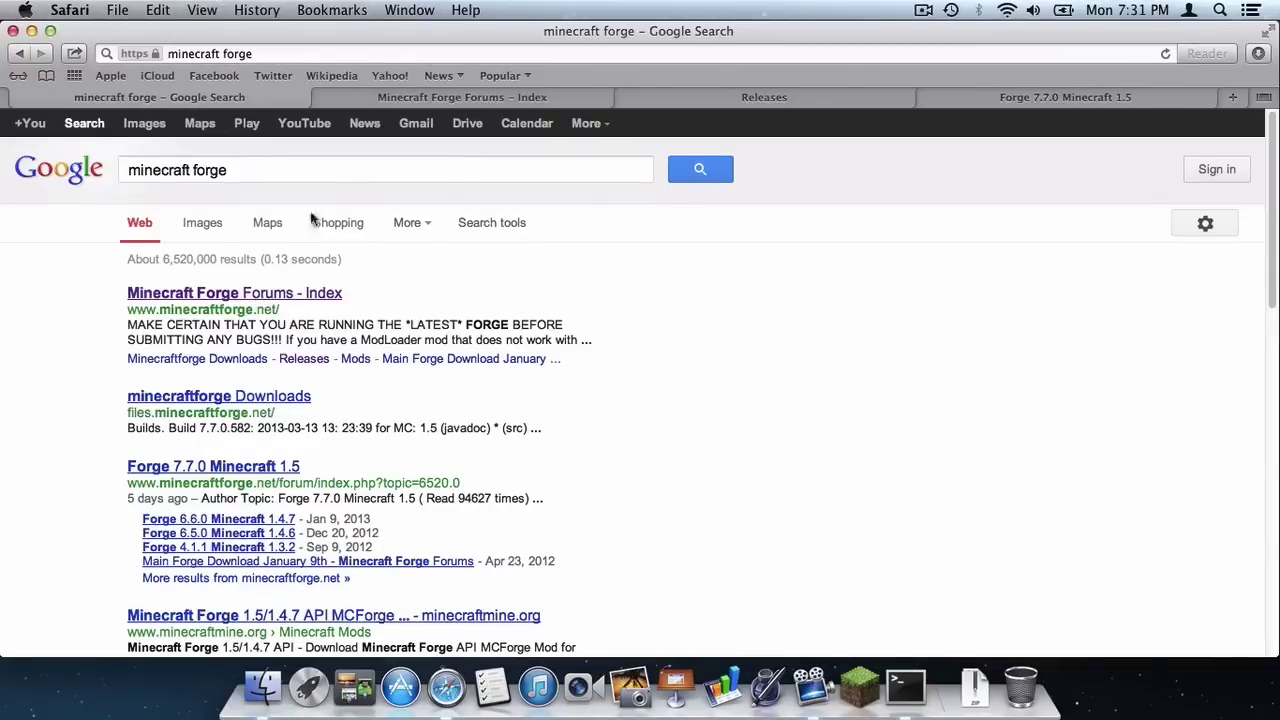
click(386, 98)
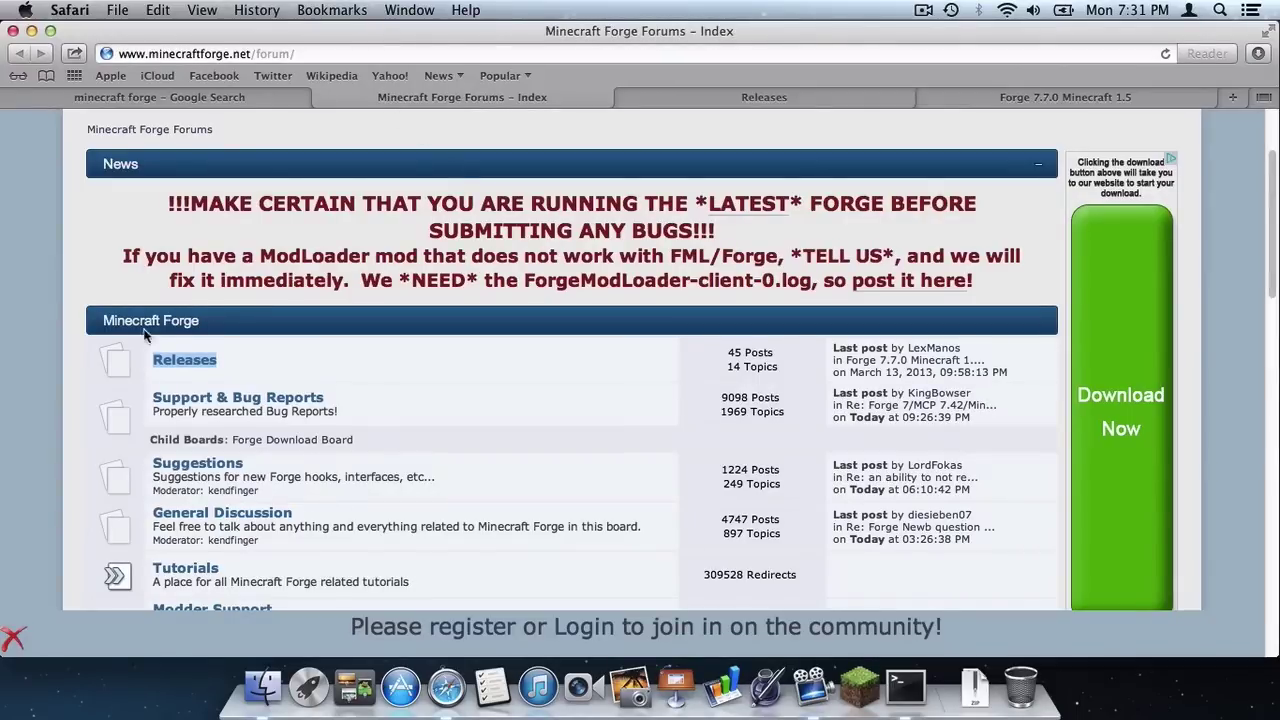
scroll(170, 330, up, 3)
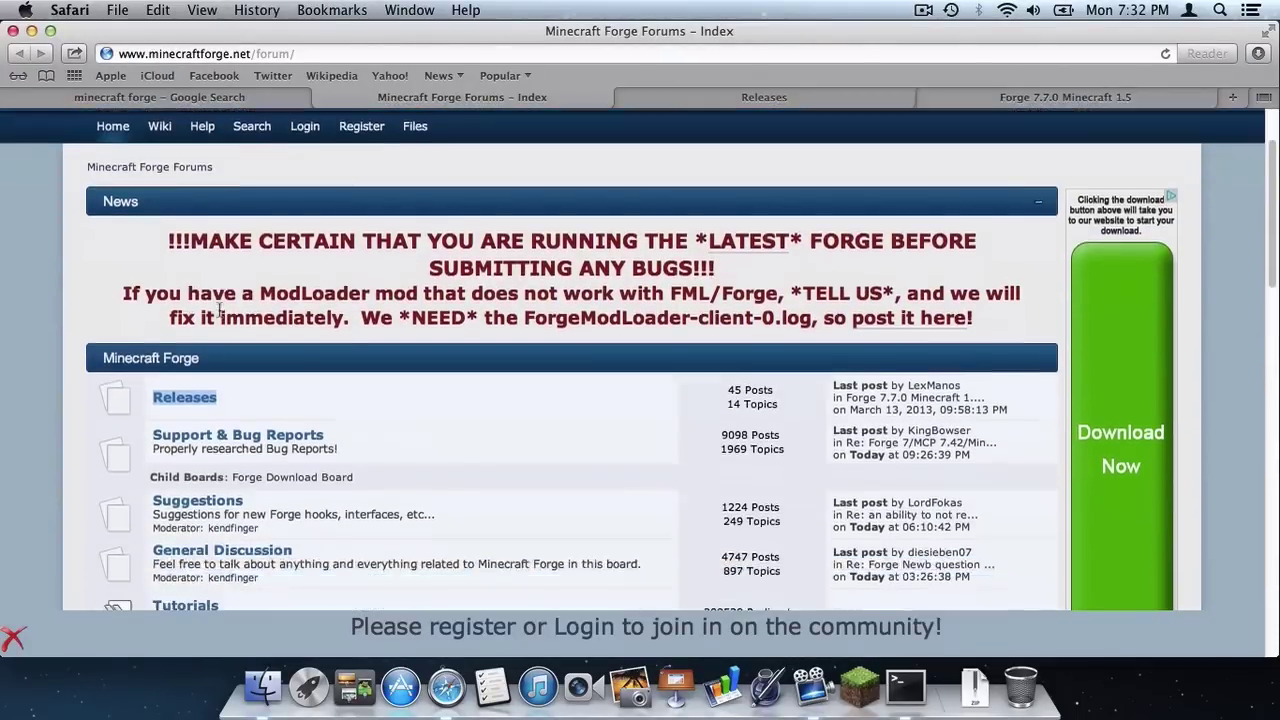
click(739, 100)
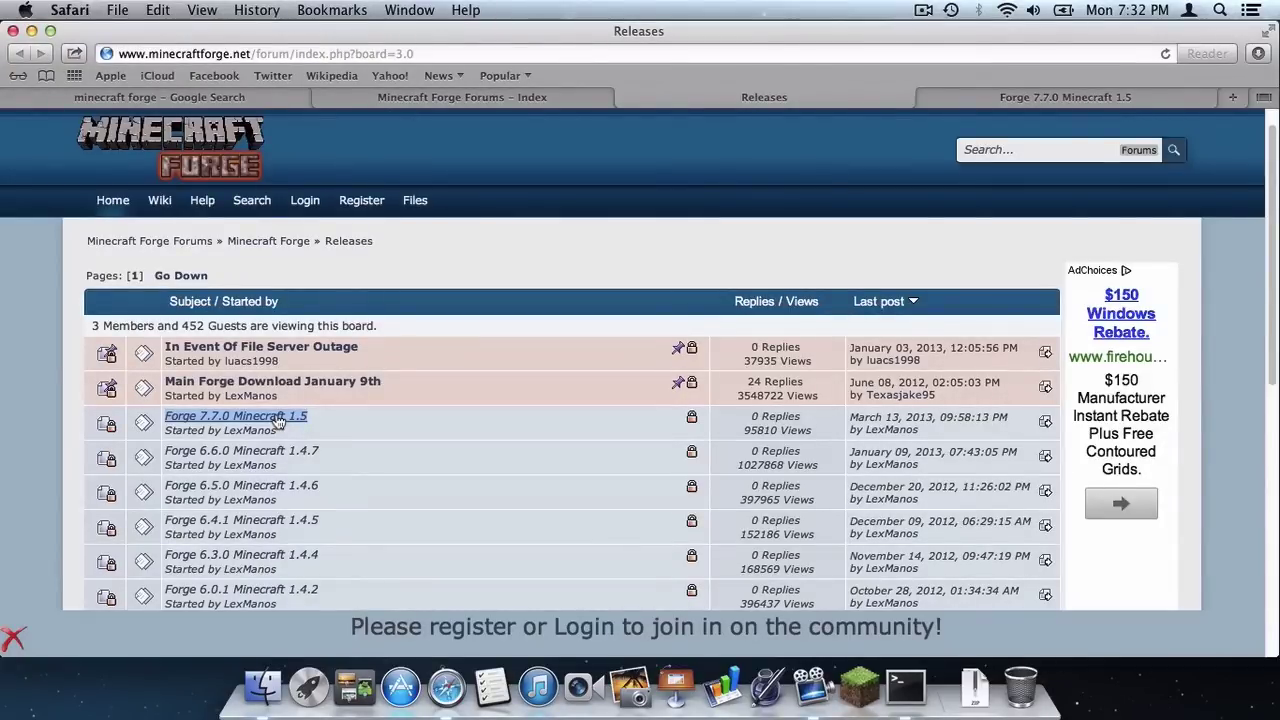
click(1040, 100)
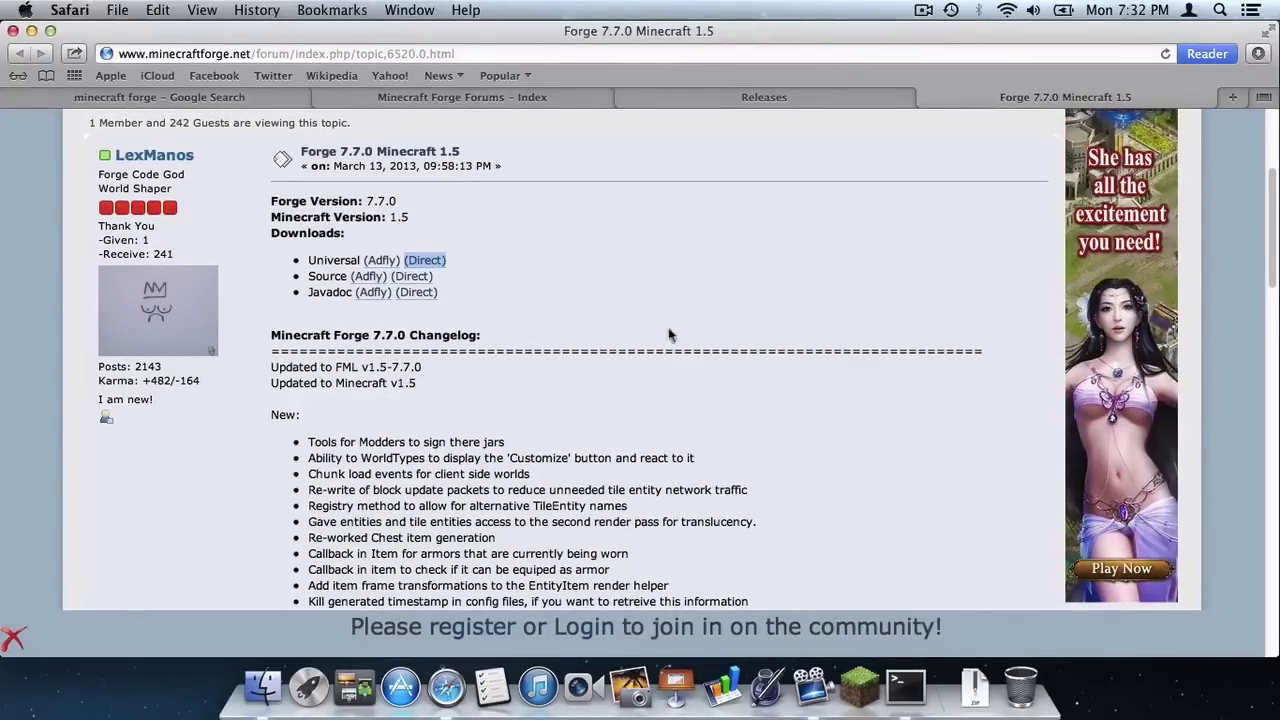
click(983, 695)
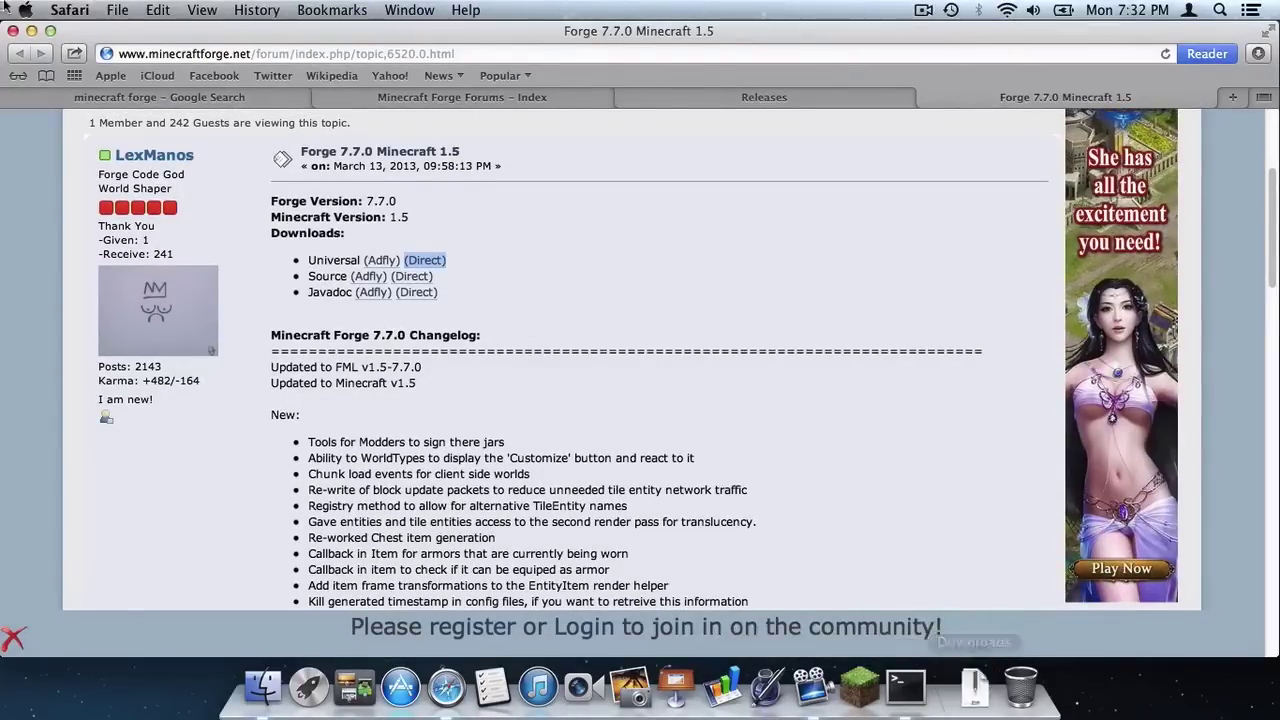
click(31, 31)
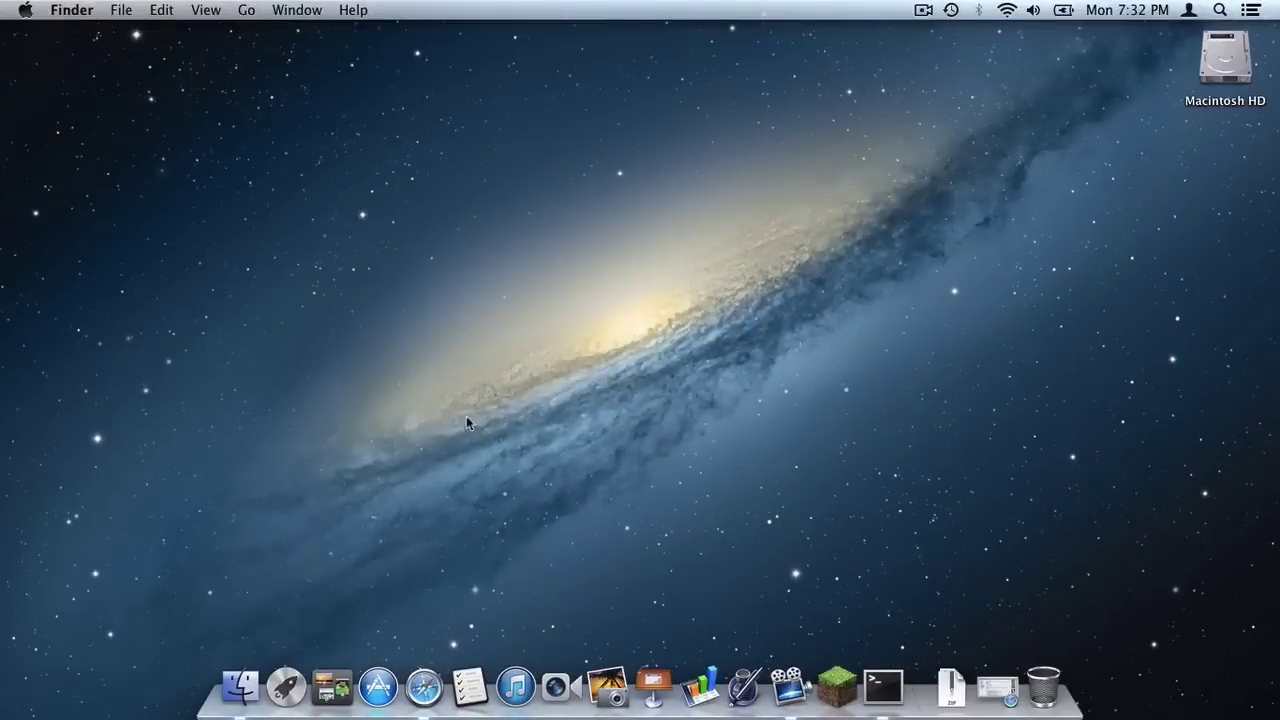
Step: Run chflags nohidden ~/Library/ in a new Terminal window
click(883, 687)
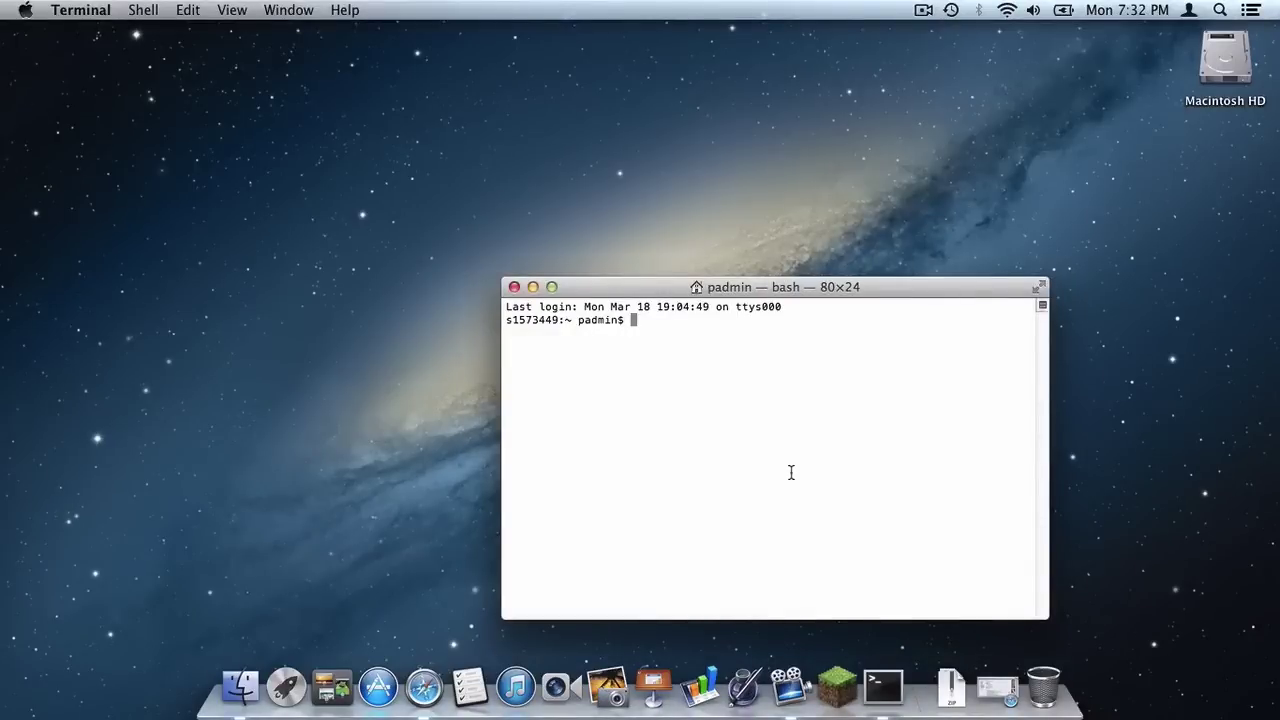
text(chflags nohidden ~/Library/)
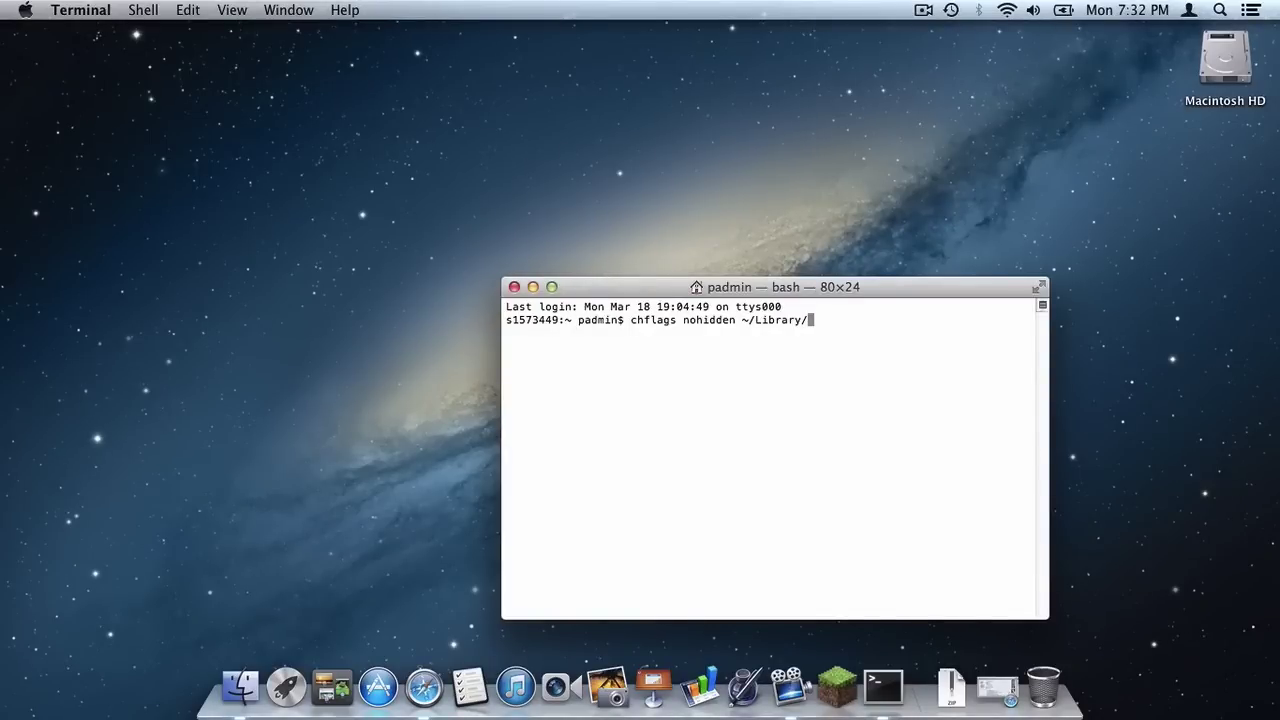
key(Return)
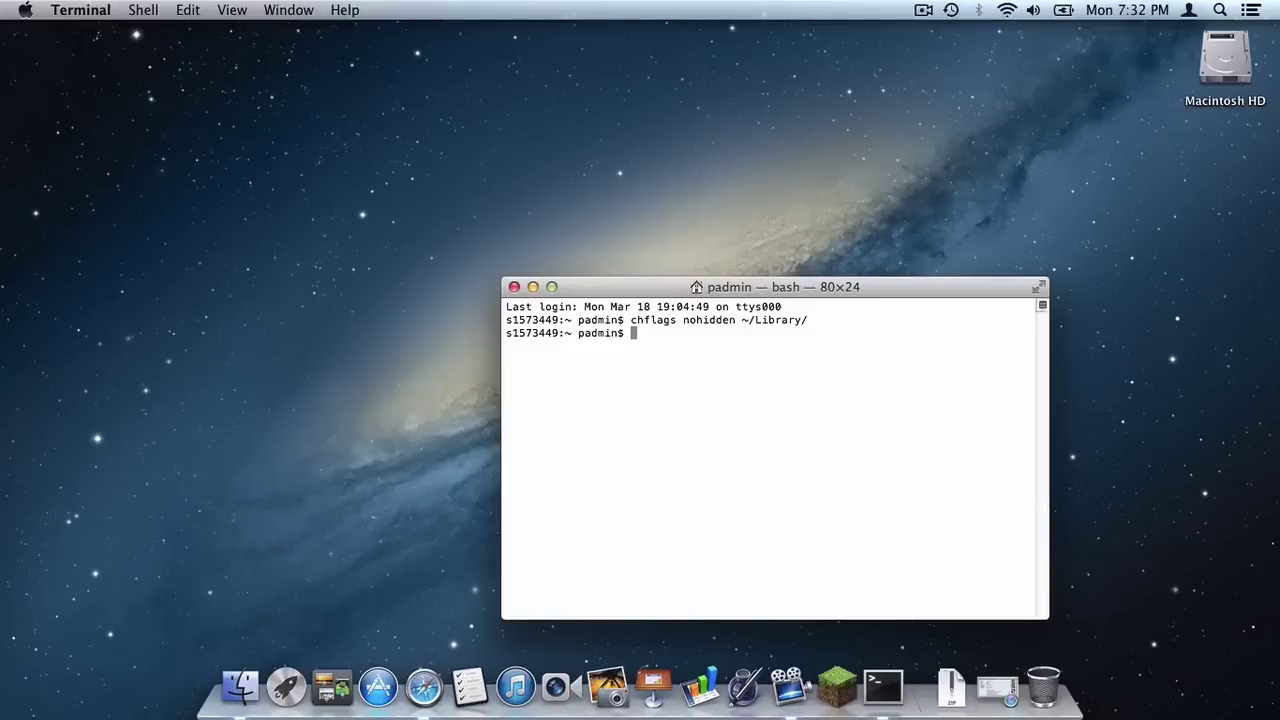
Step: Open the now-visible Library folder in Finder and close Terminal
click(240, 686)
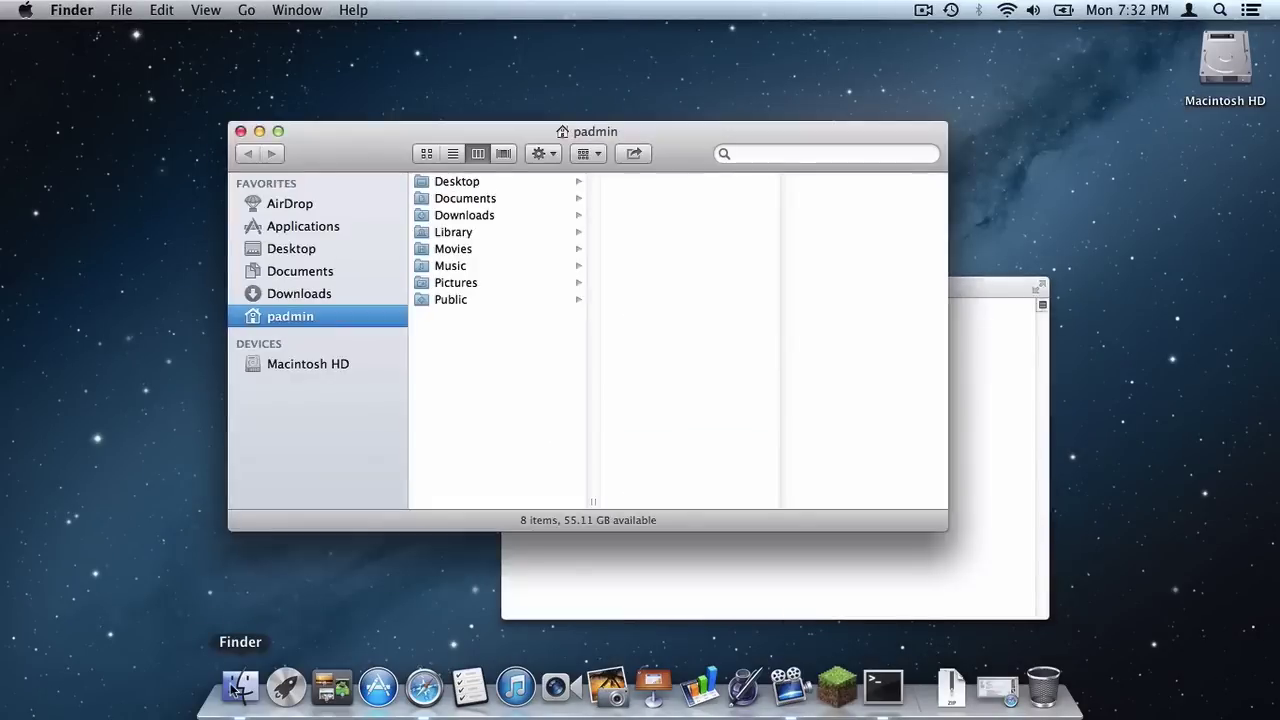
click(468, 234)
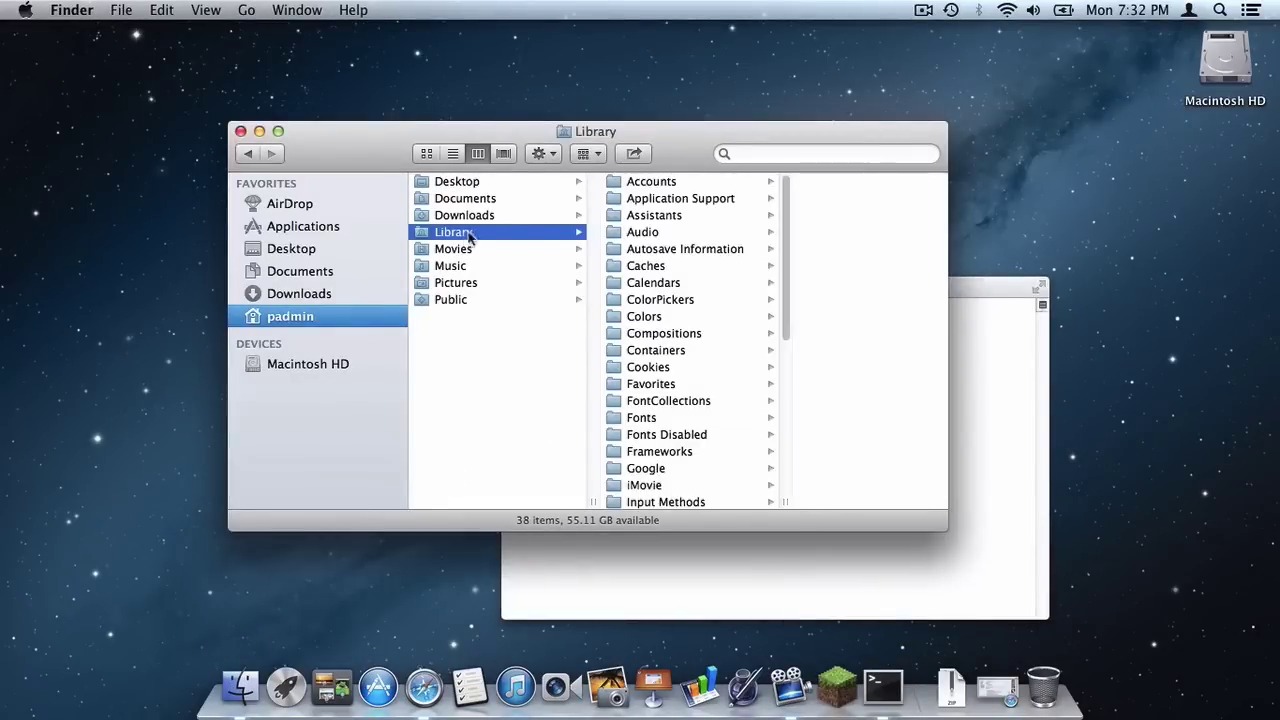
click(994, 297)
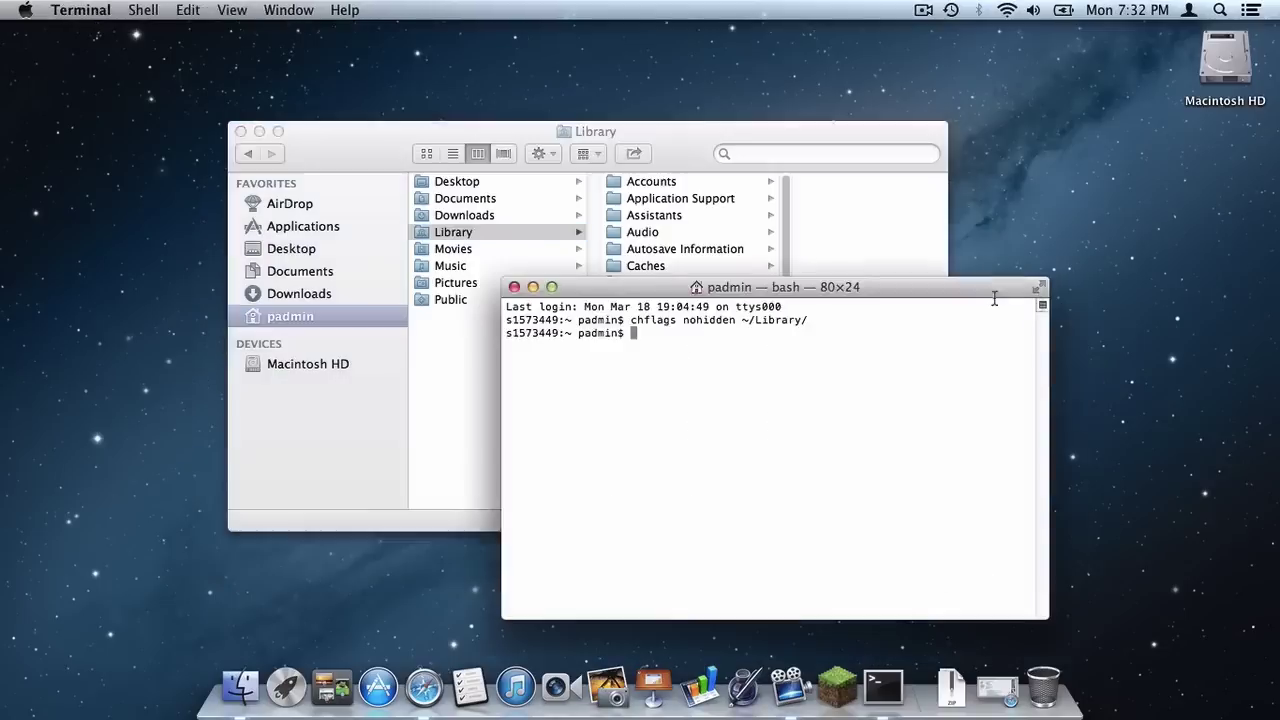
click(514, 287)
Step: Open Library > Application Support > minecraft in Finder
click(528, 366)
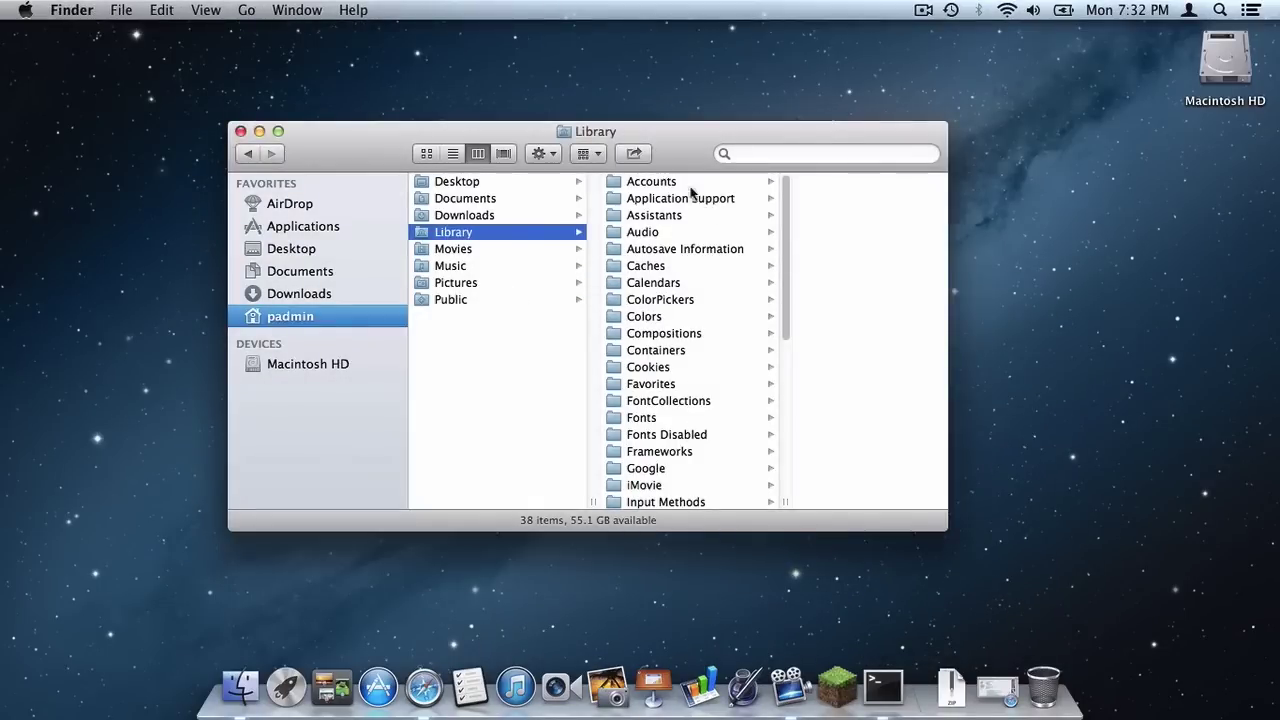
click(697, 202)
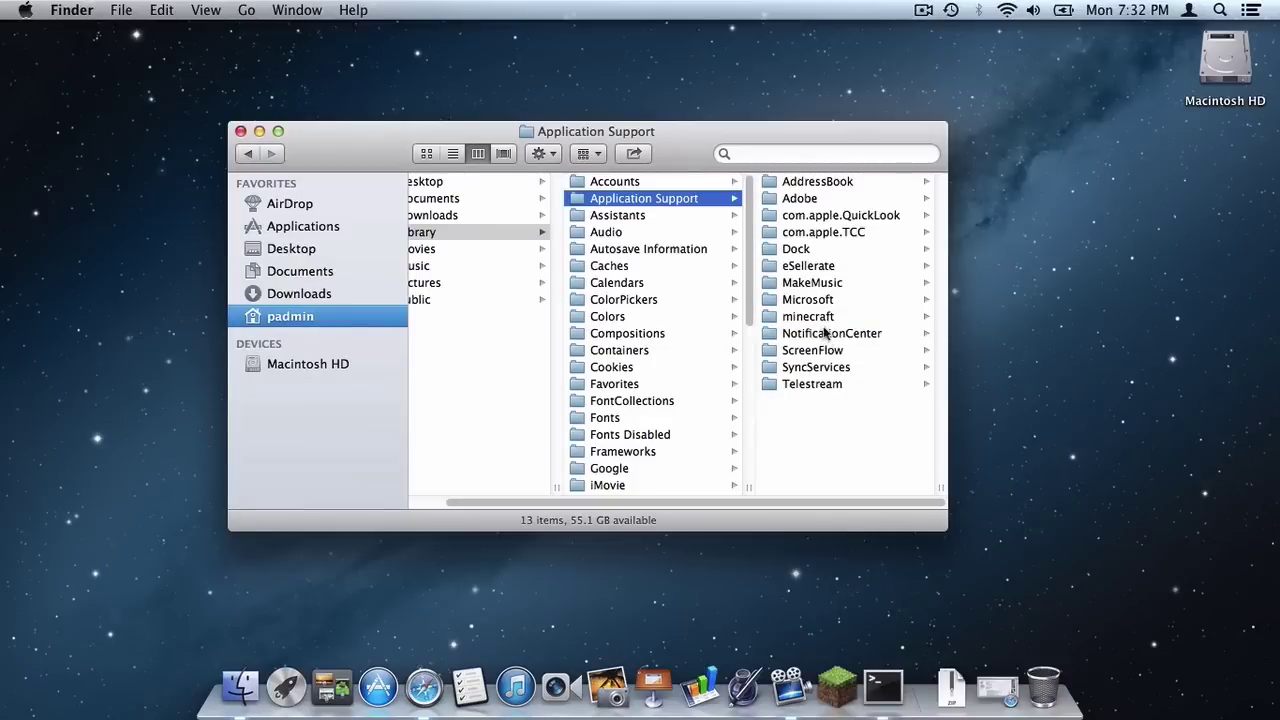
click(822, 318)
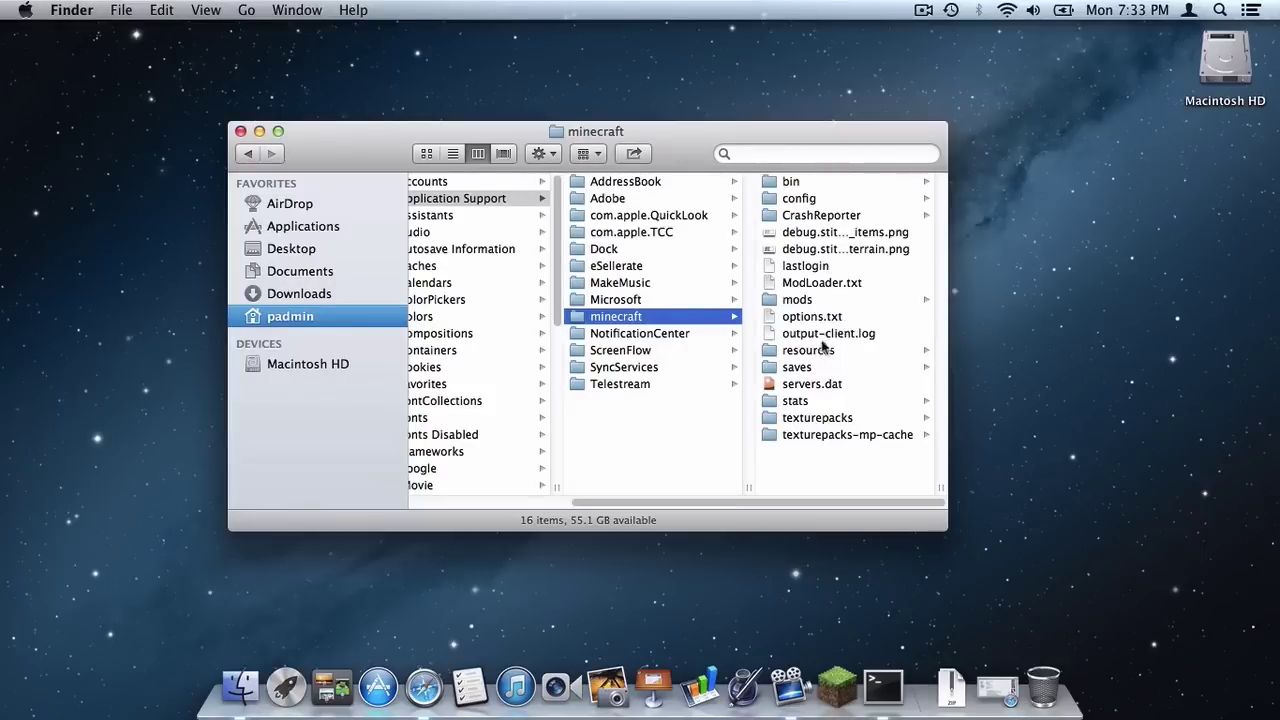
Step: Move servers.dat, stats, saves and texturepacks from the minecraft folder onto the desktop
drag(772, 394, 1075, 258)
click(1022, 314)
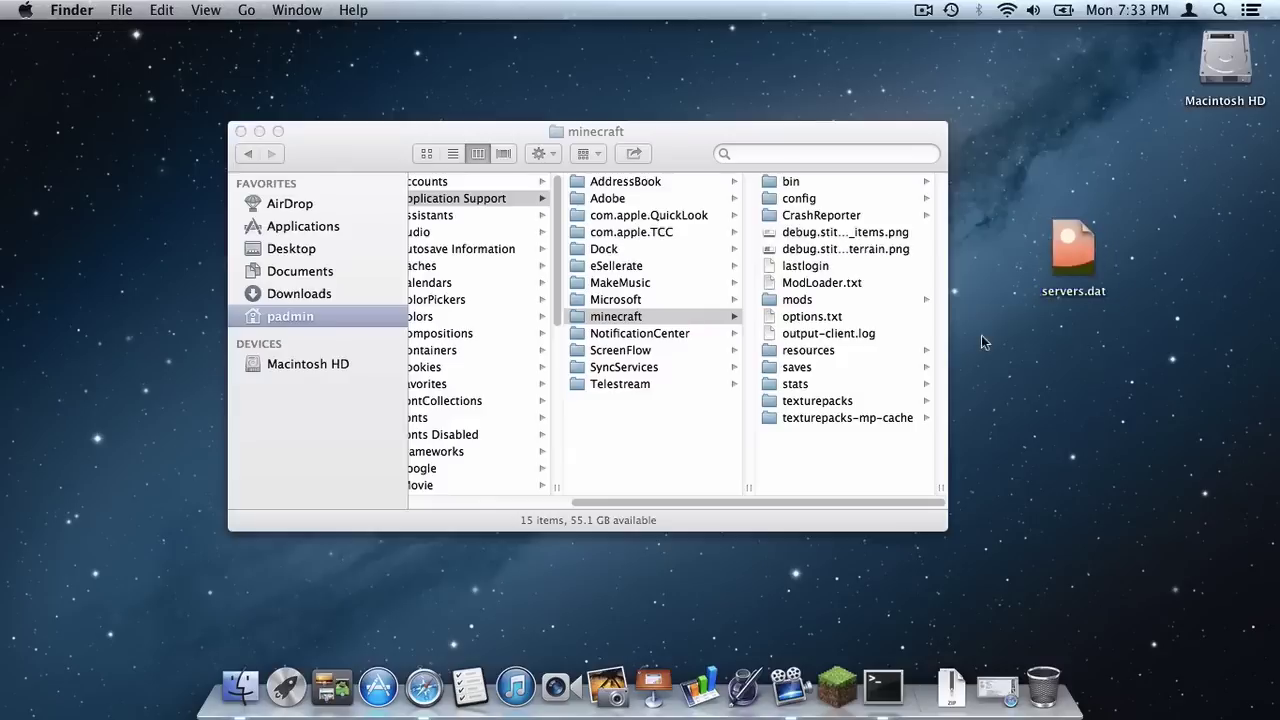
drag(772, 387, 1155, 350)
drag(776, 368, 1235, 256)
click(1168, 255)
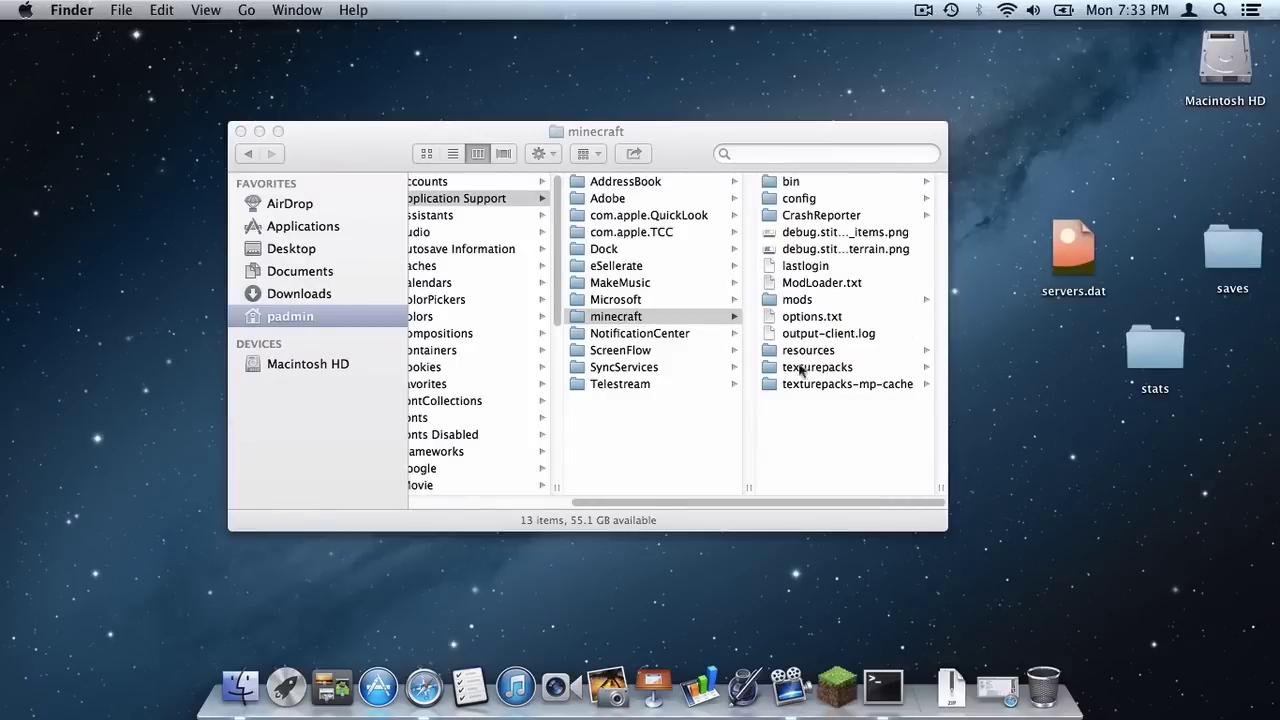
drag(786, 370, 1100, 455)
click(1033, 443)
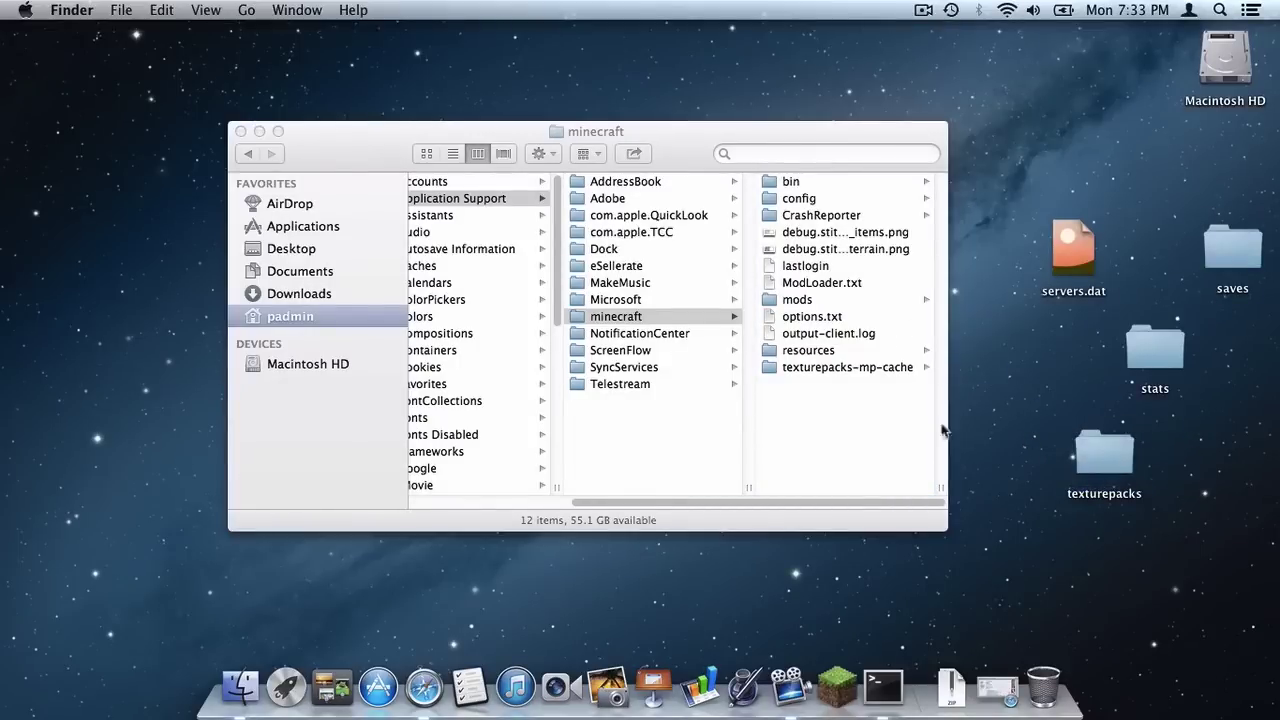
Step: Move the 12 remaining items in the minecraft folder to the Trash
click(896, 431)
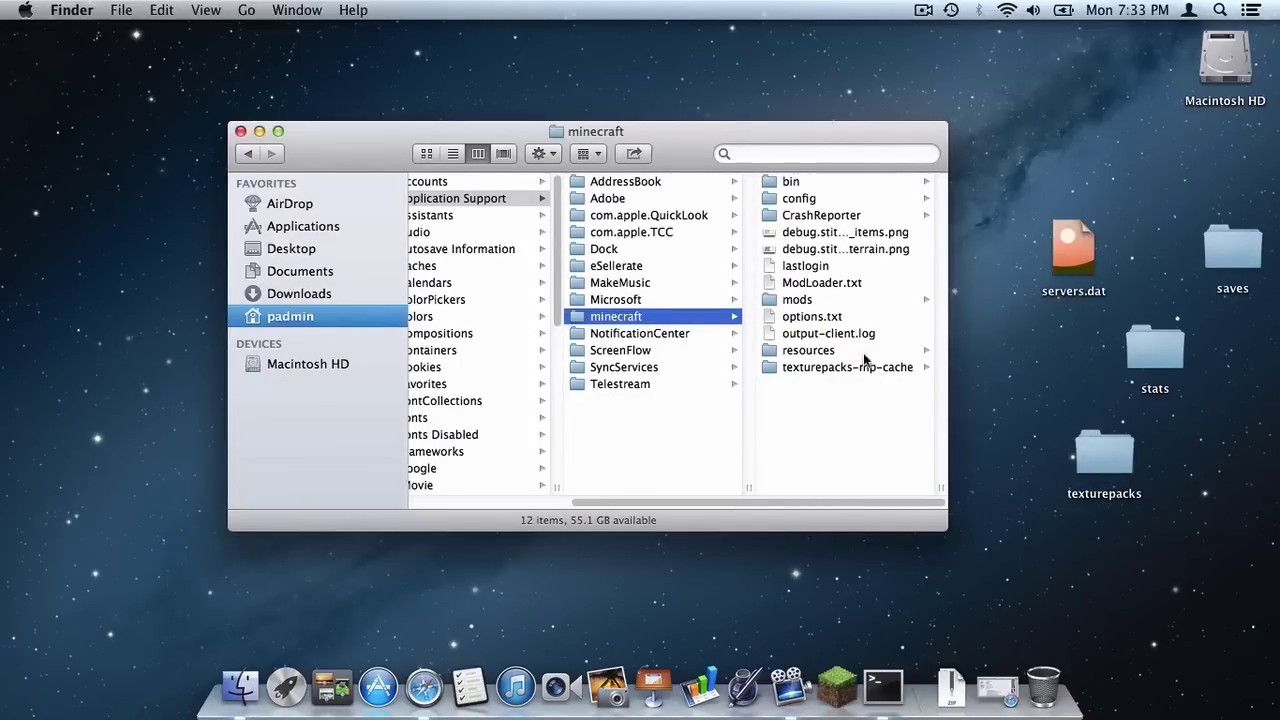
drag(877, 448, 815, 166)
right_click(814, 241)
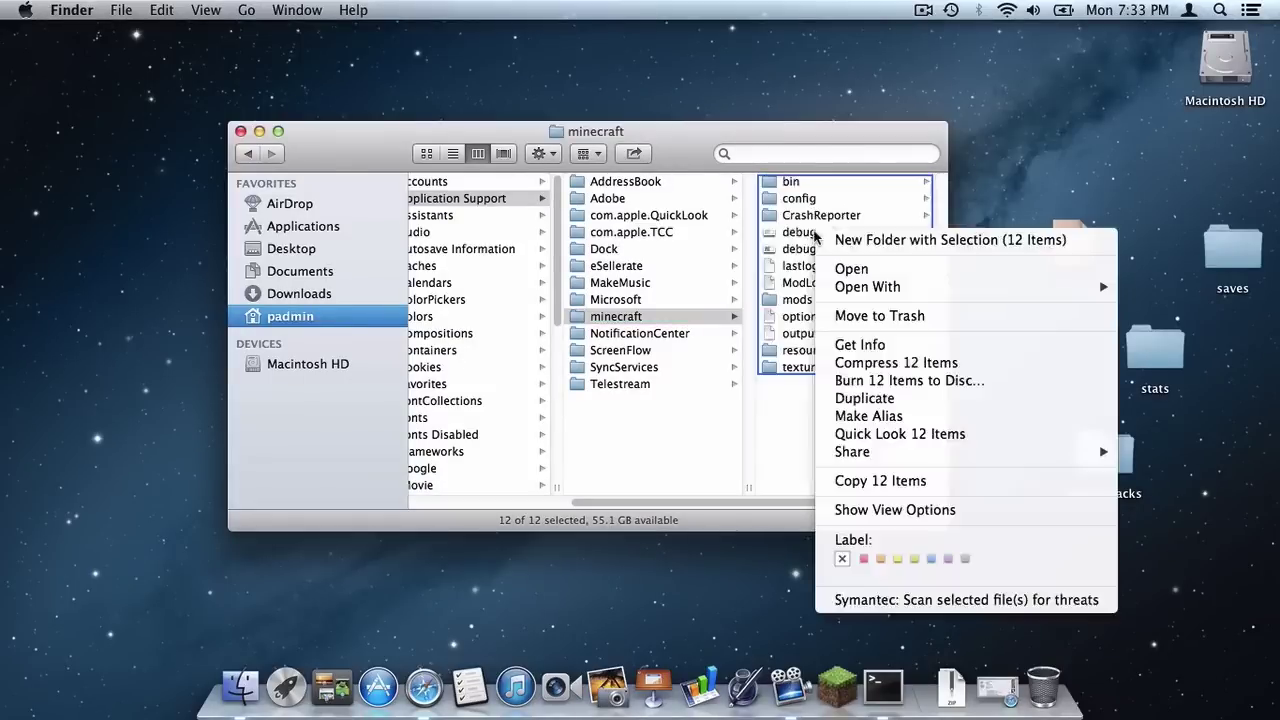
click(857, 316)
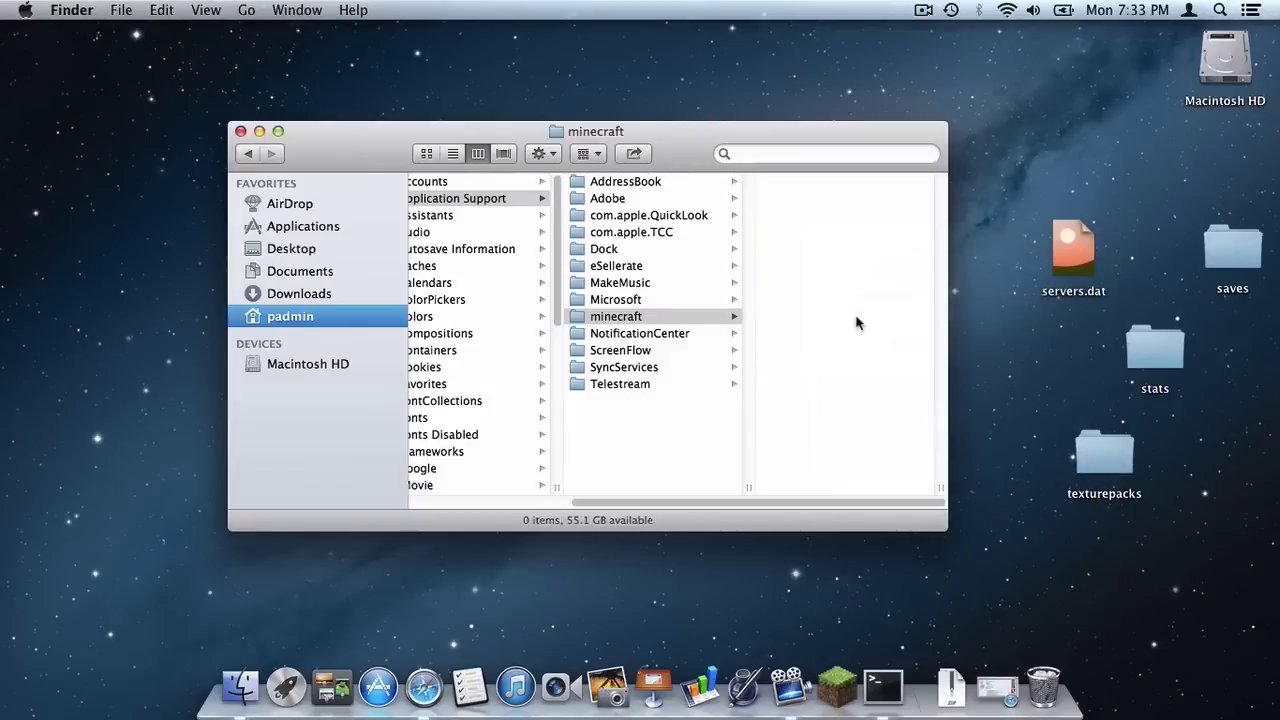
click(836, 688)
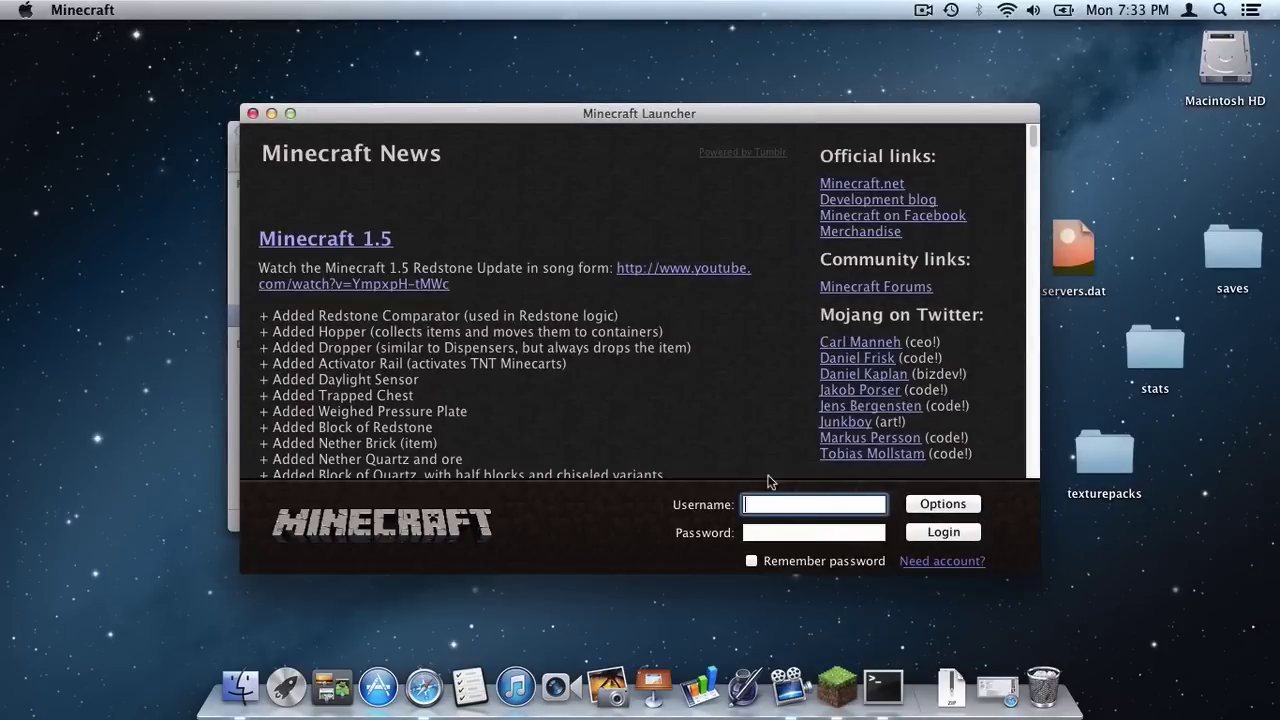
Step: Finish the username, enter the account password, tick Remember password and log in
text(ddogtherobot)
click(781, 530)
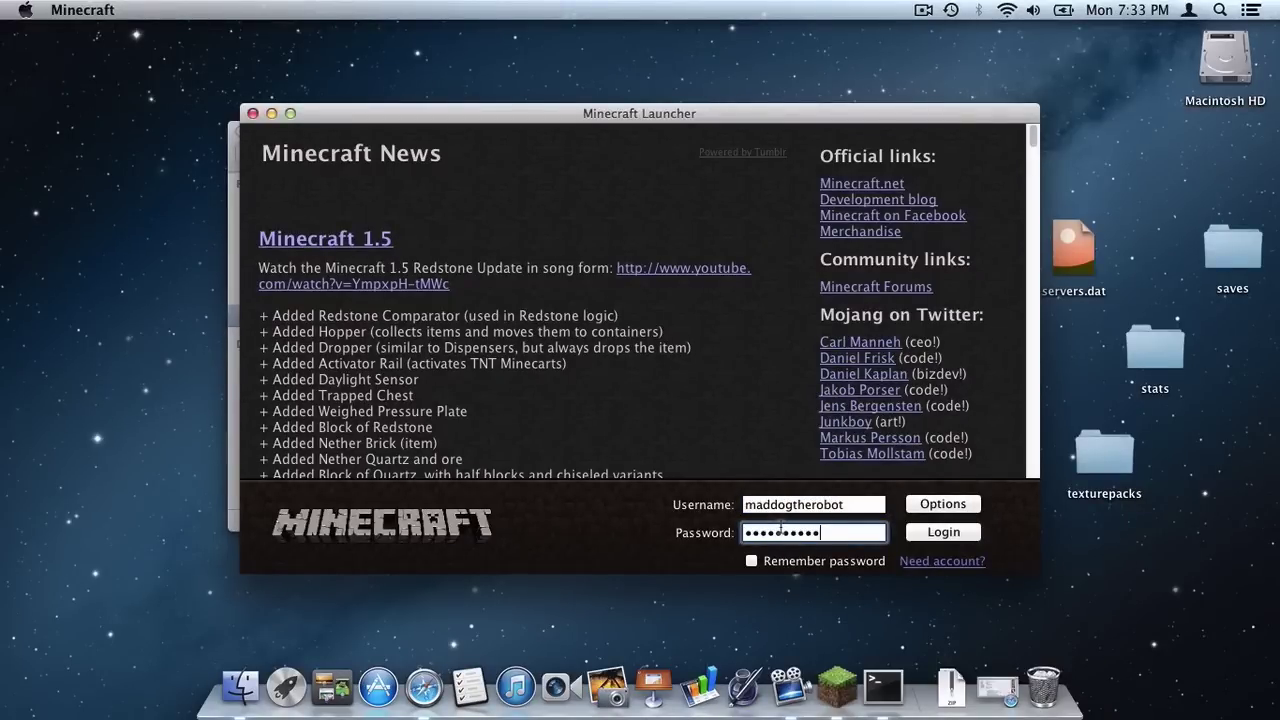
text(****)
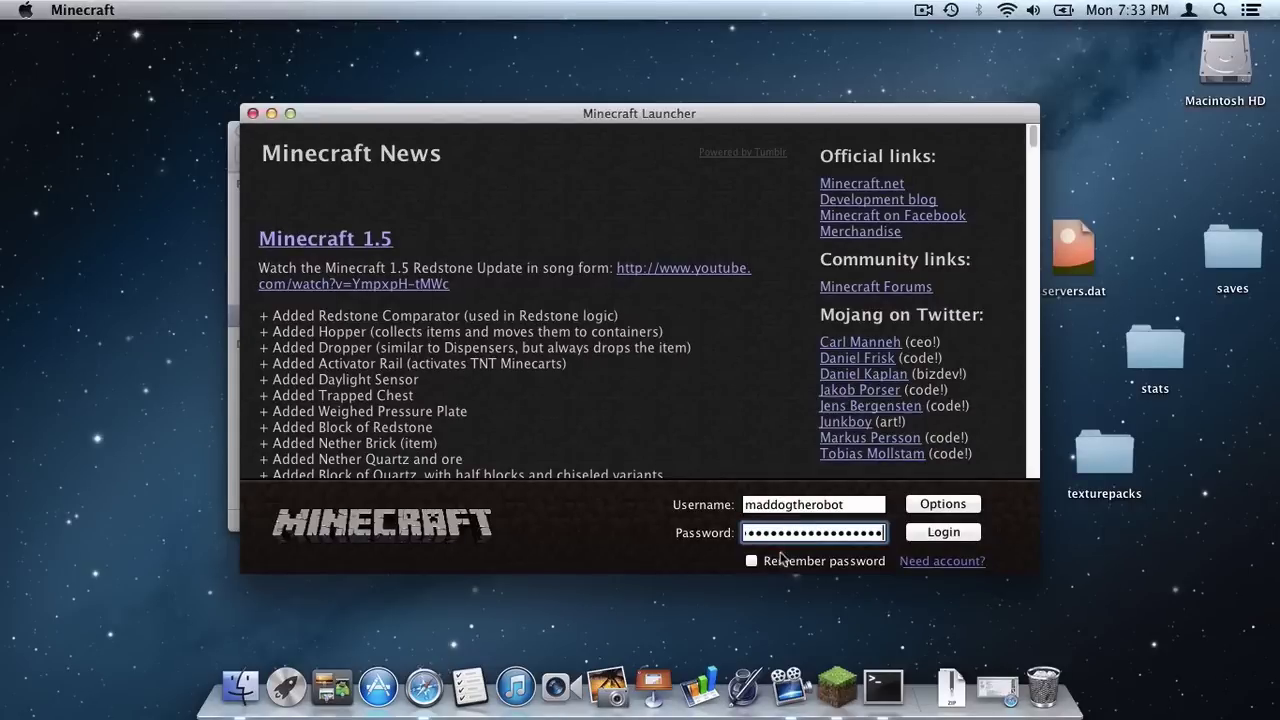
click(752, 561)
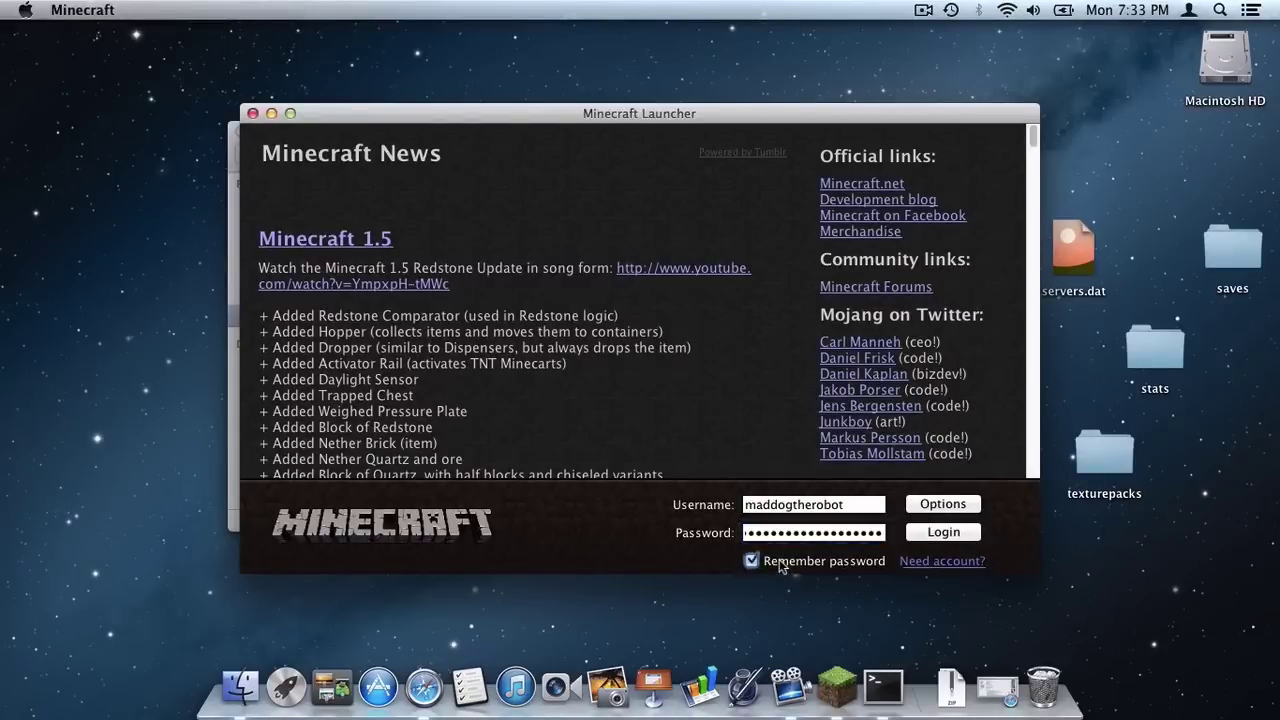
click(925, 534)
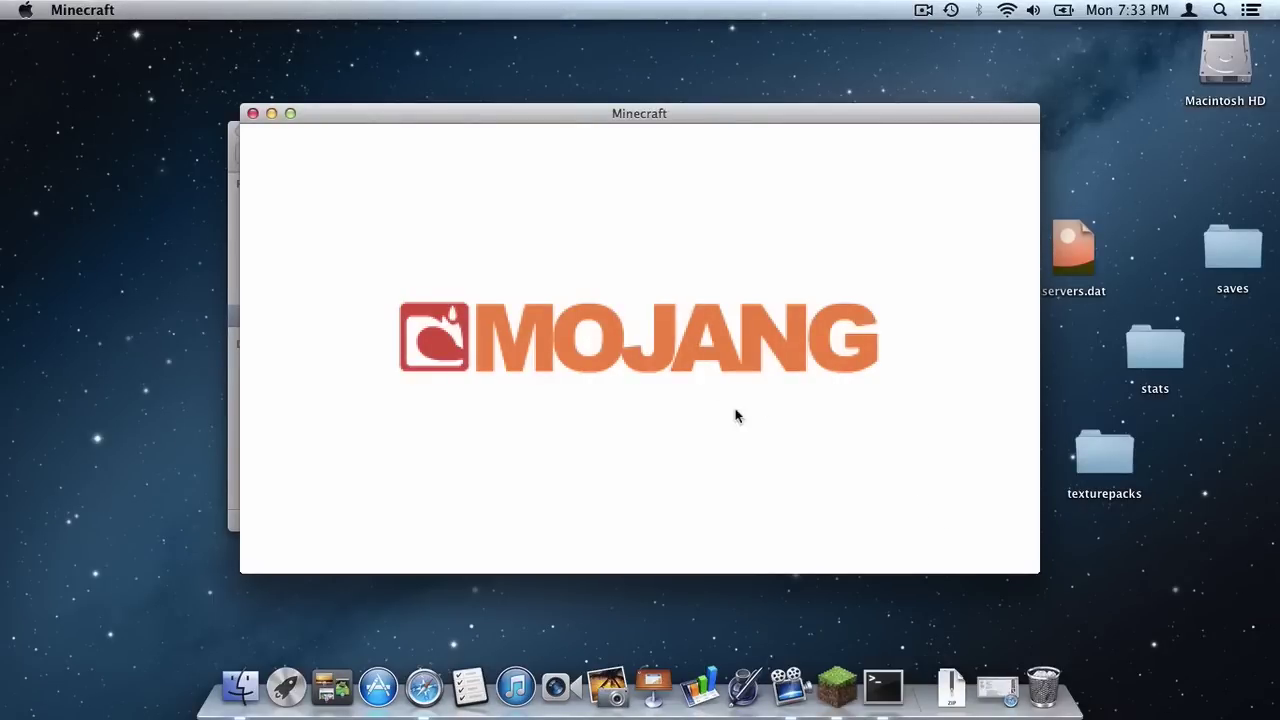
Step: Force-quit the Minecraft game stuck on the Mojang screen via Apple menu > Force Quit
drag(404, 110, 378, 79)
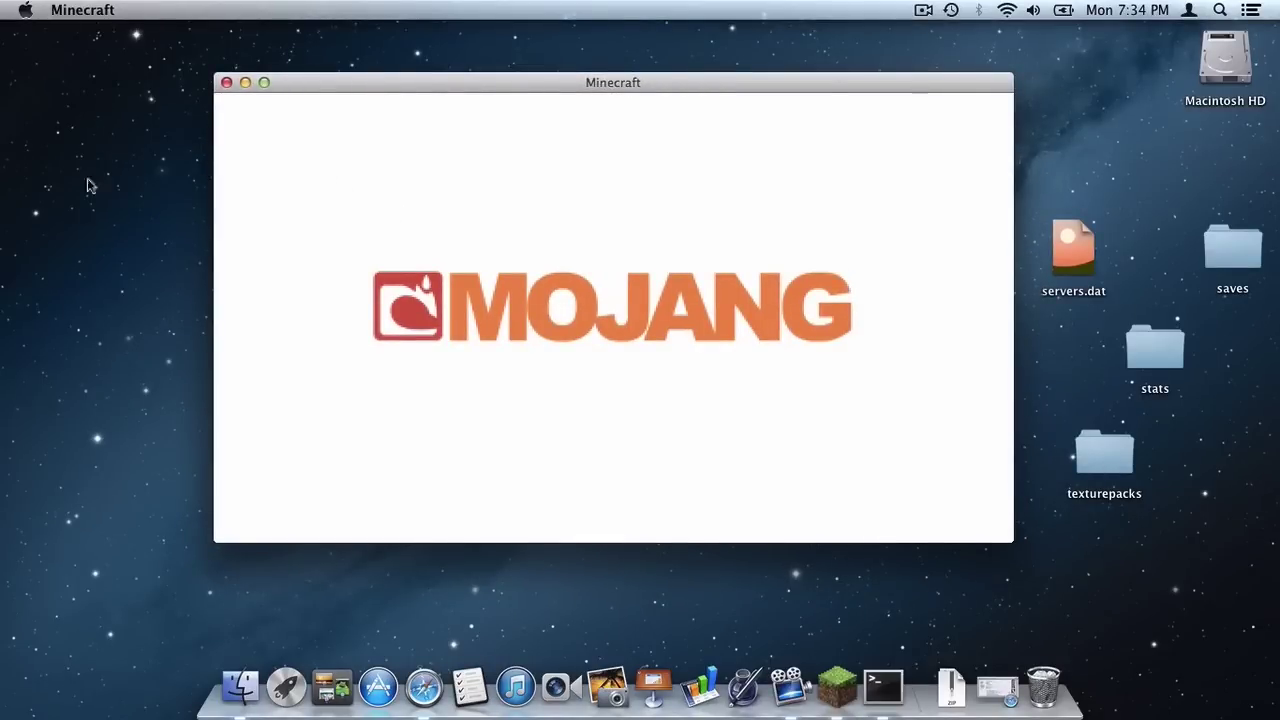
click(23, 11)
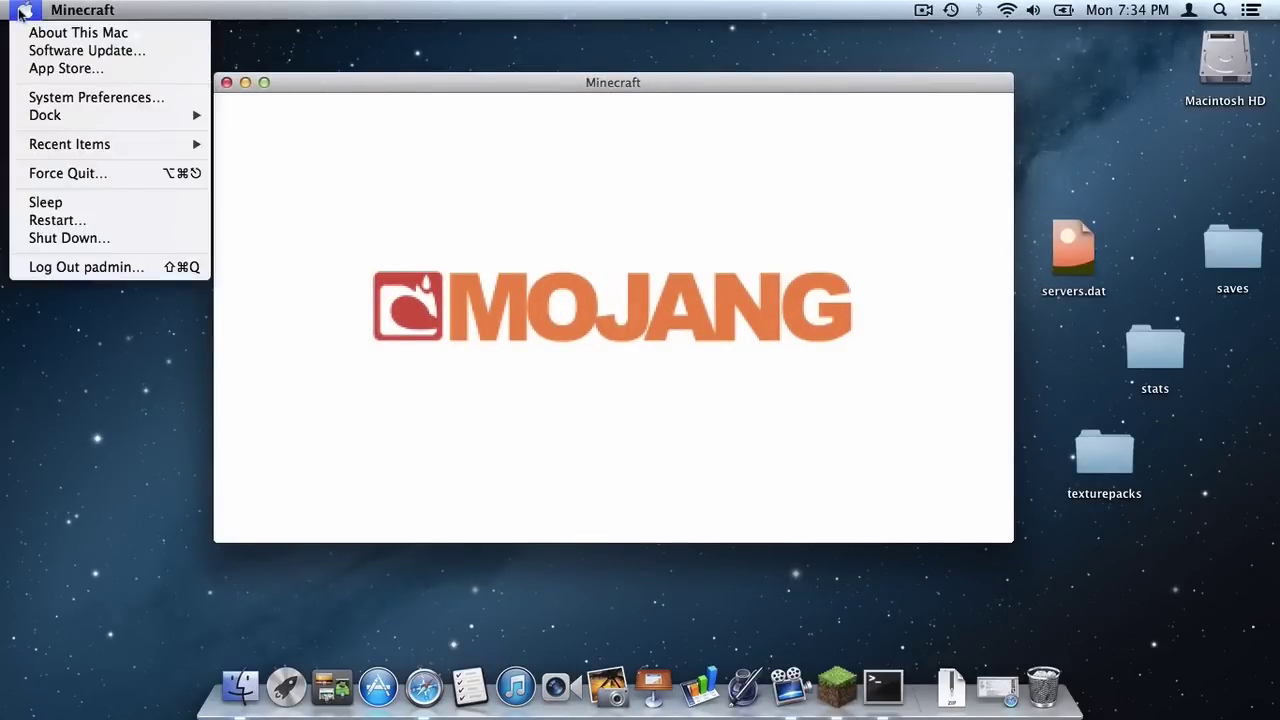
click(57, 173)
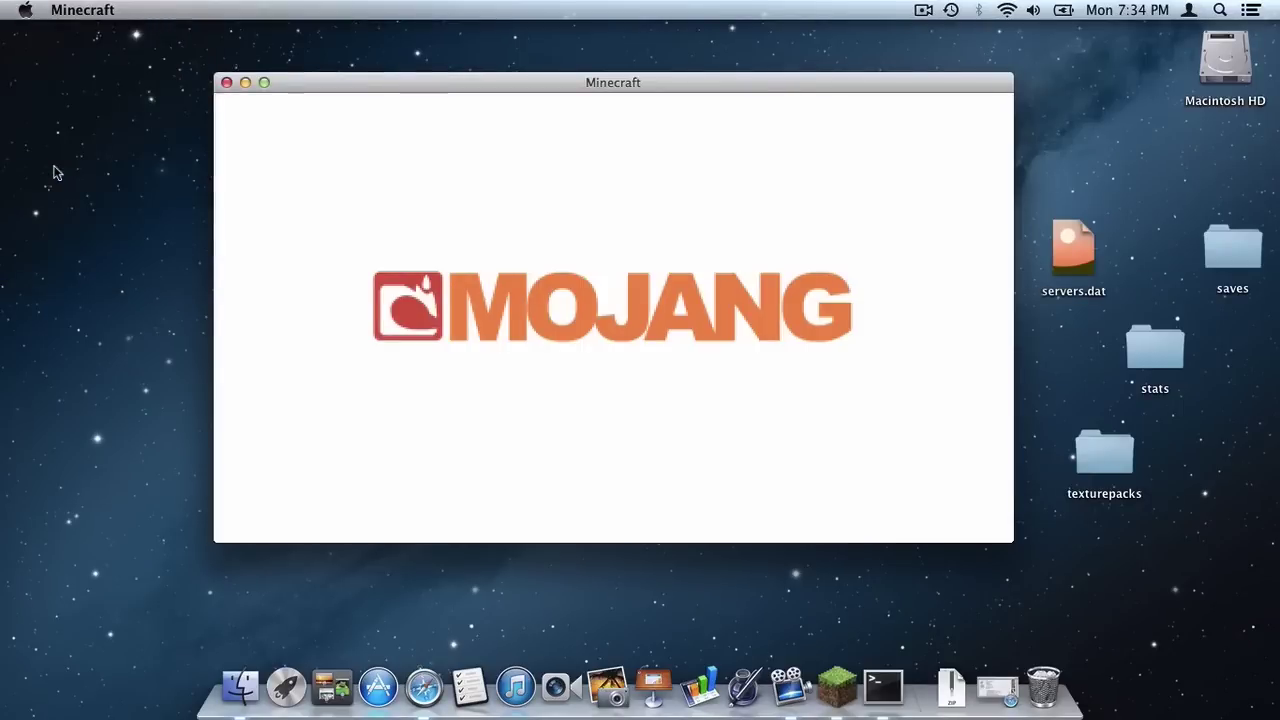
click(728, 356)
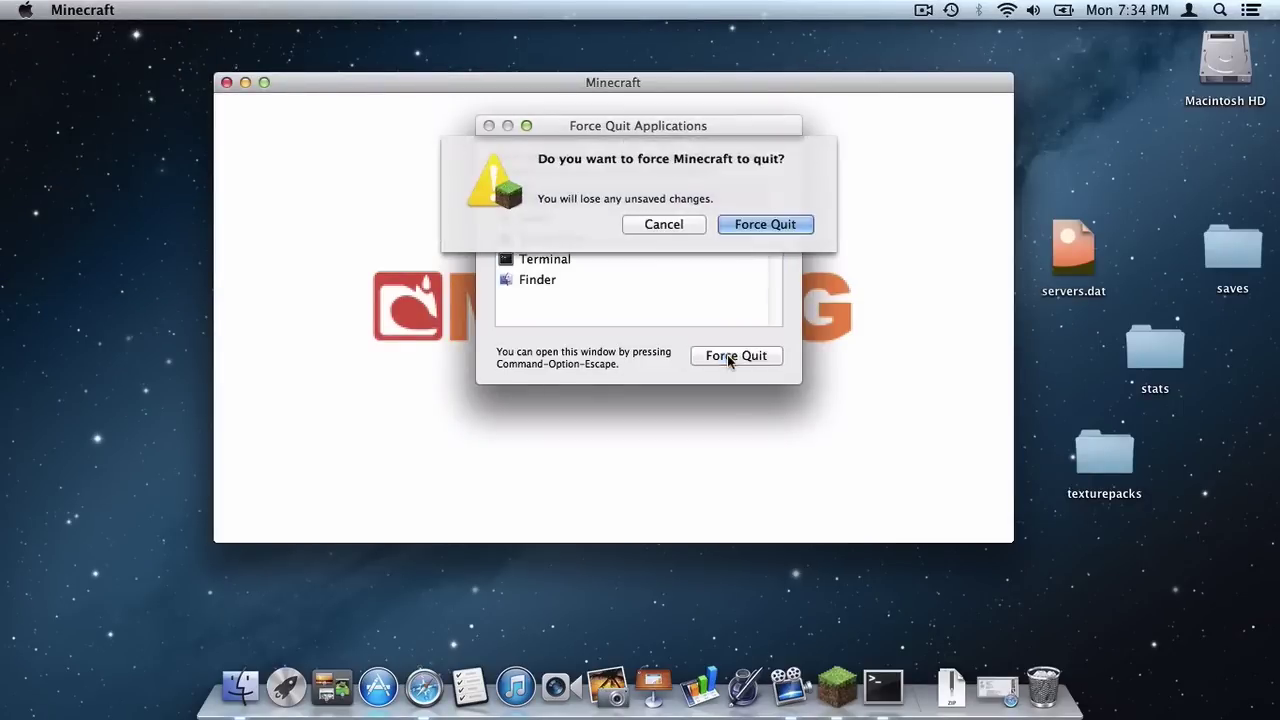
click(740, 228)
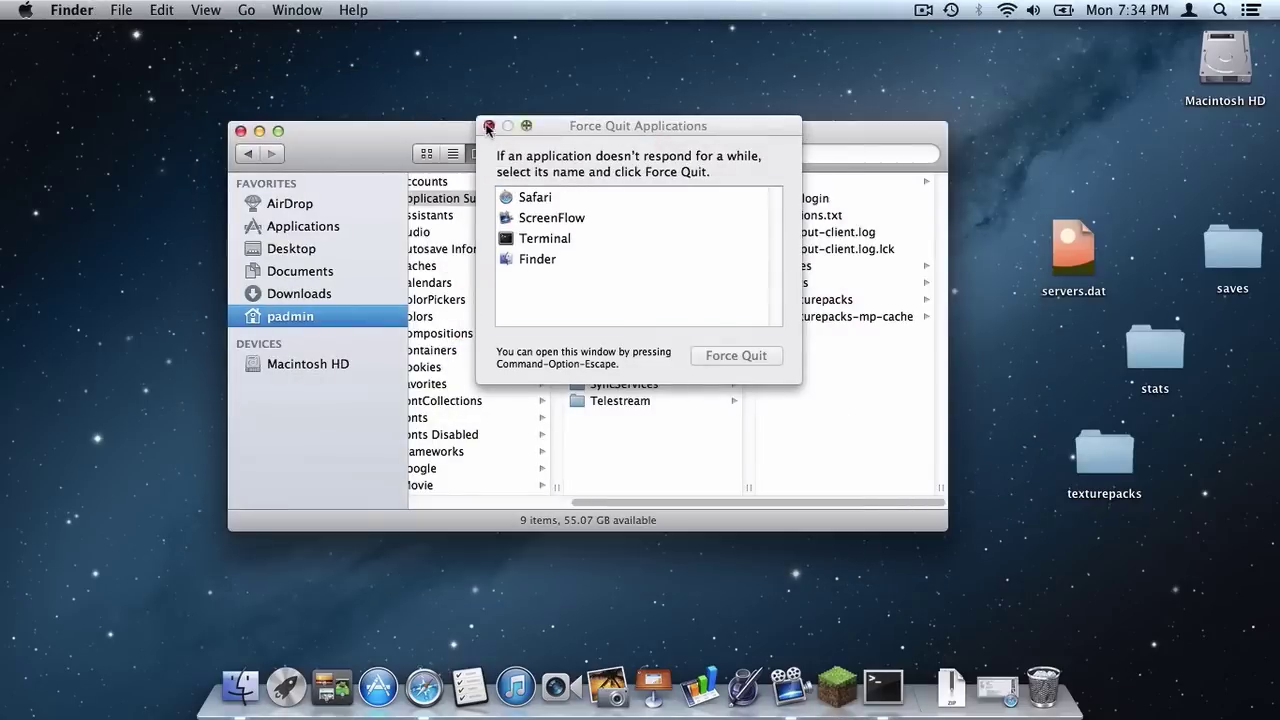
click(488, 126)
Step: Relaunch Minecraft, log in, check the 1.5 title screen, then choose Quit Game
click(838, 685)
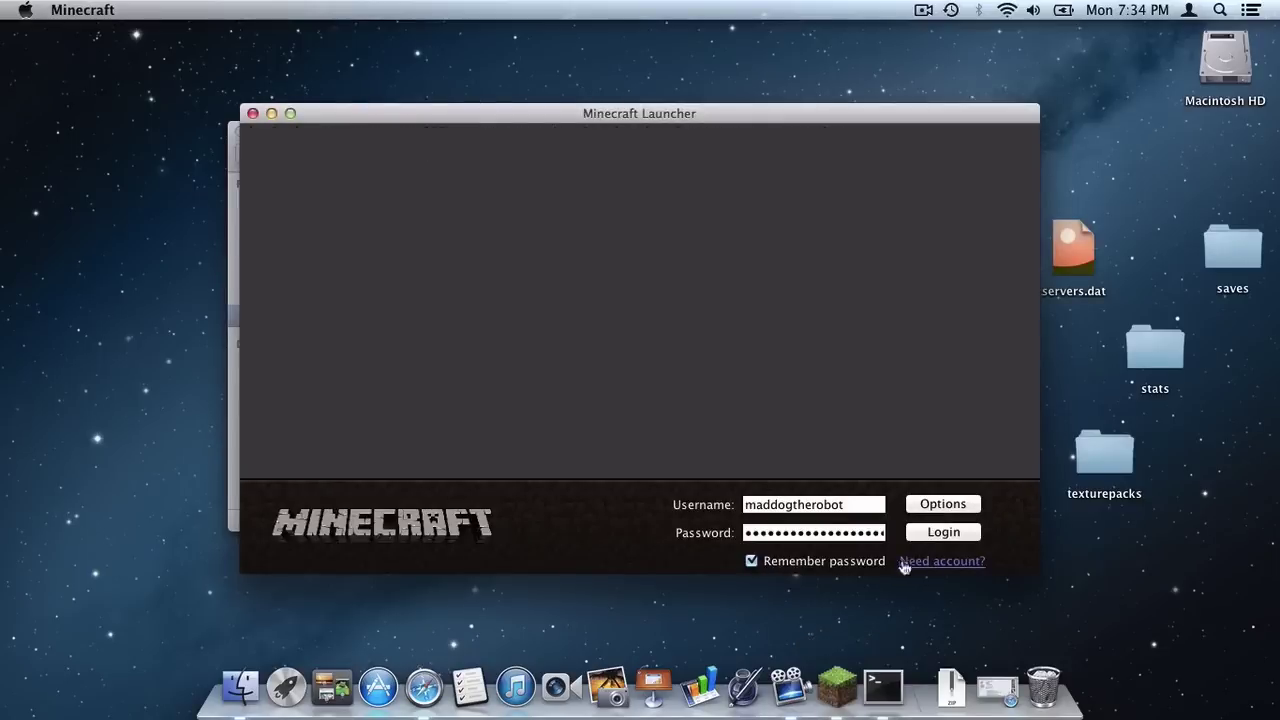
click(918, 530)
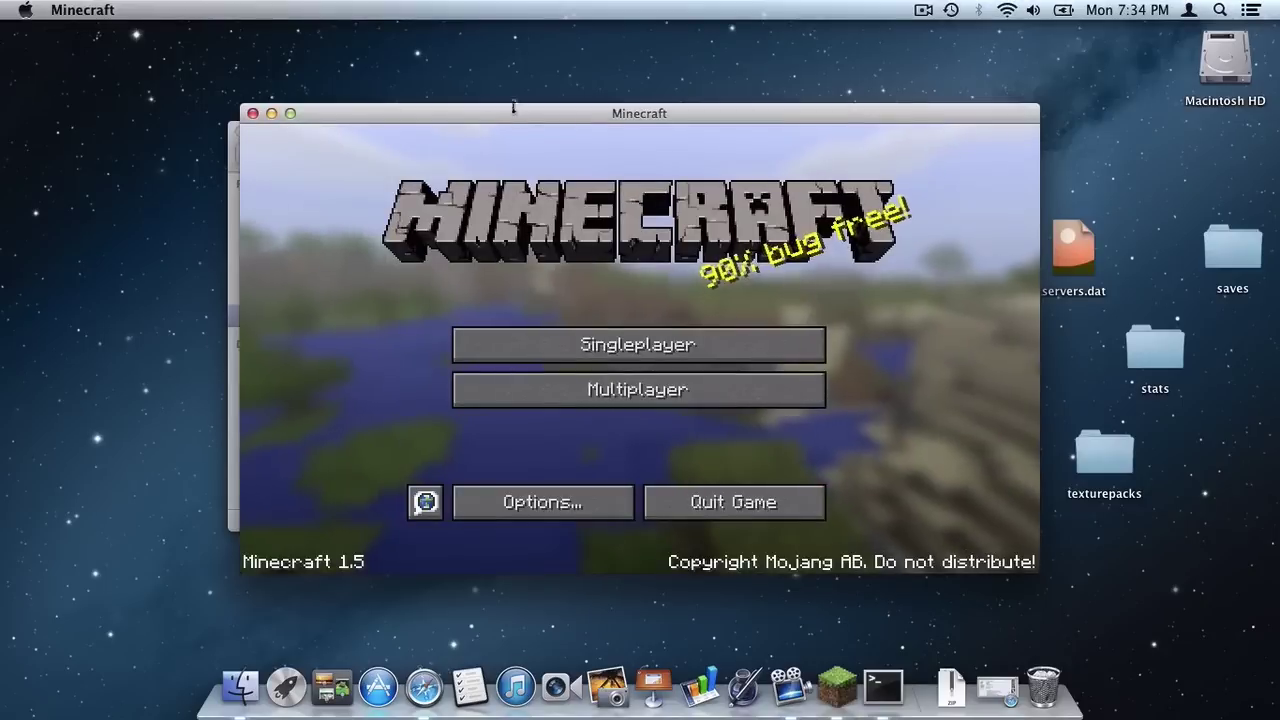
drag(481, 114, 507, 403)
drag(722, 156, 577, 85)
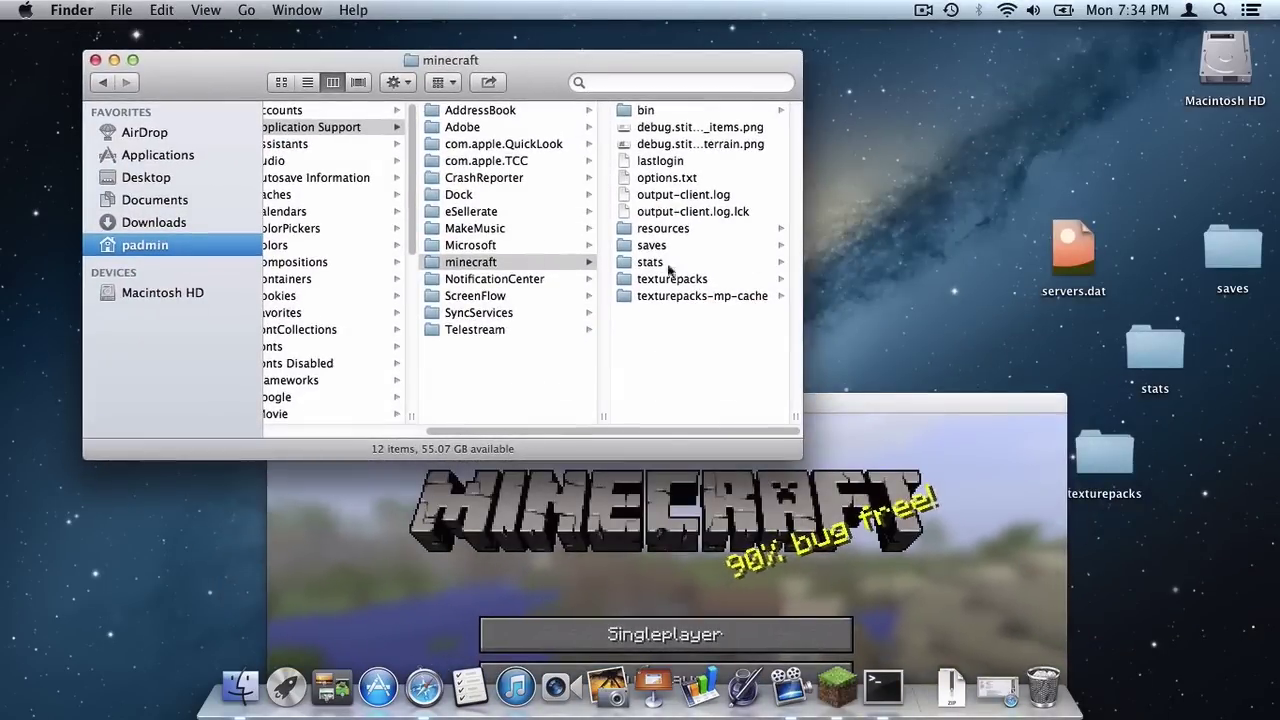
drag(853, 403, 807, 103)
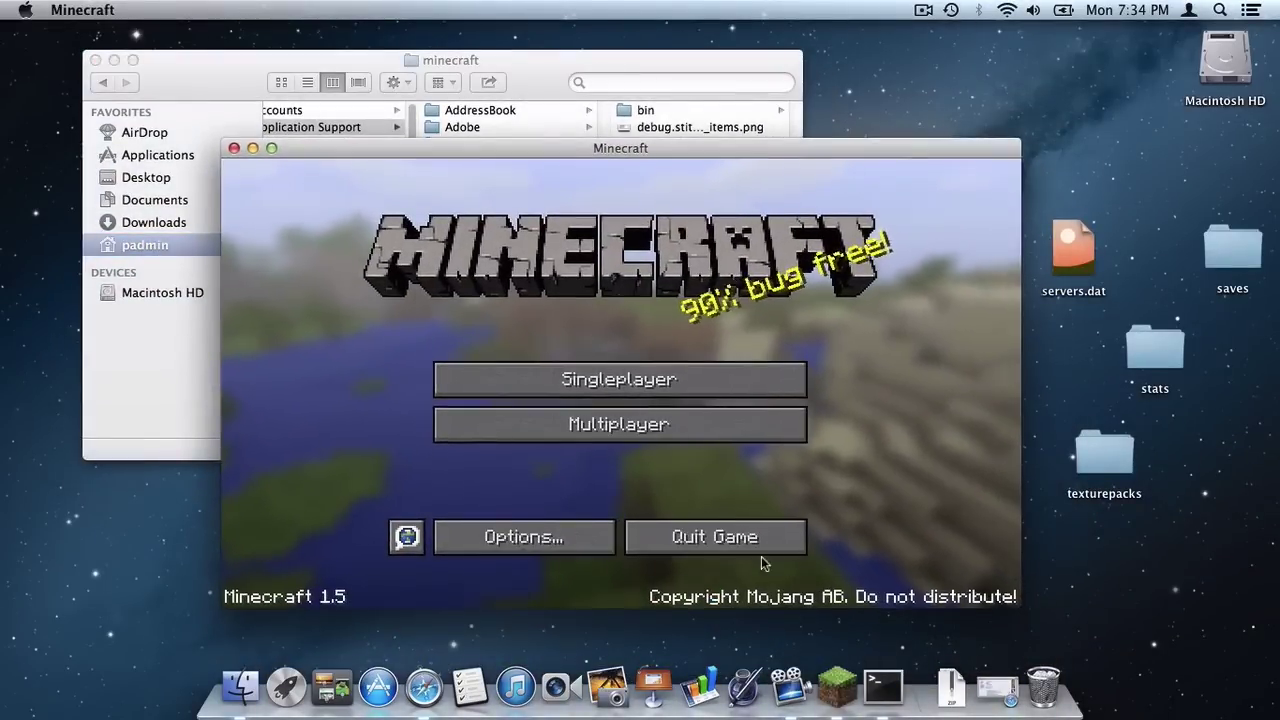
click(731, 548)
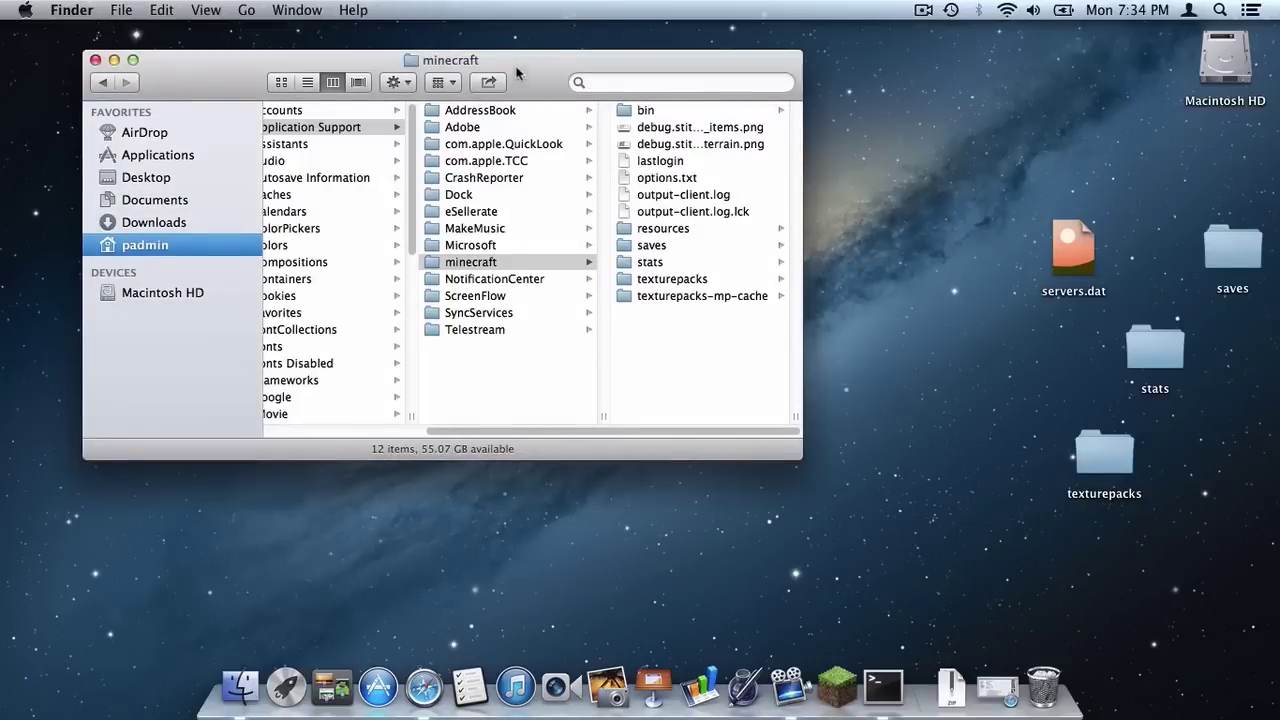
Step: Rename minecraft.jar in the bin folder to minecraft.zip, confirming the .zip extension
drag(521, 70, 487, 113)
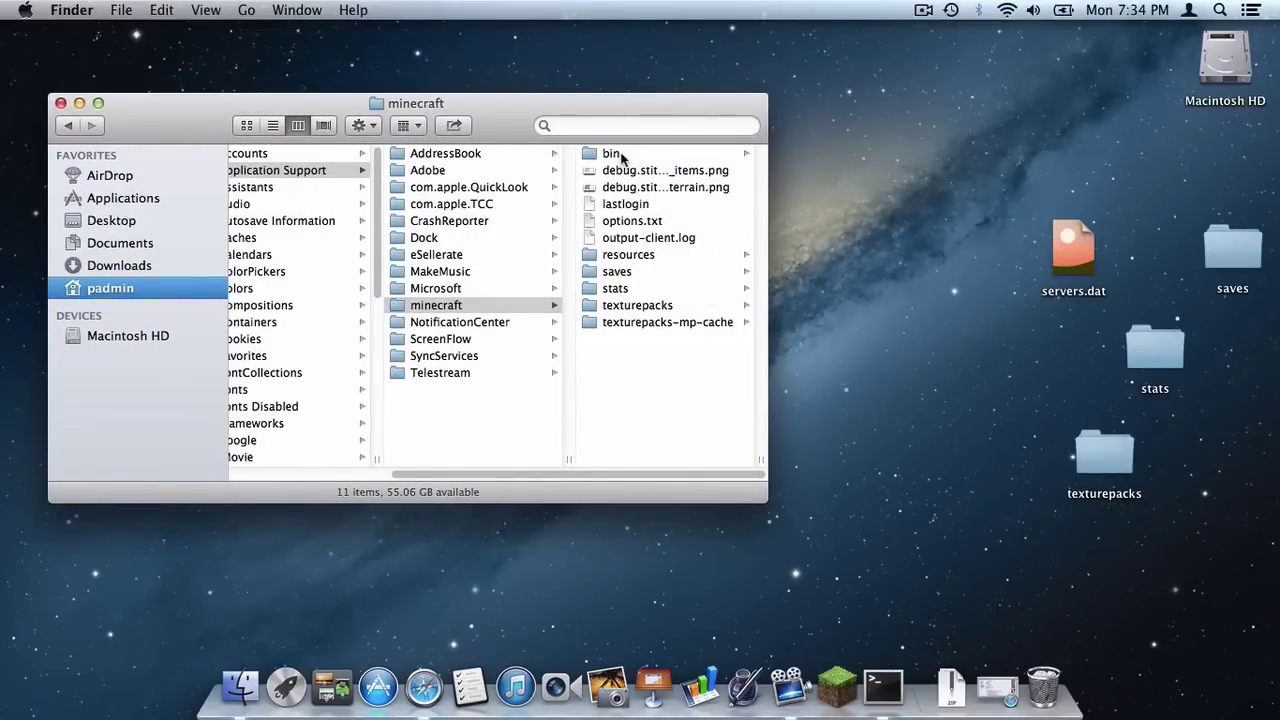
click(618, 154)
click(632, 221)
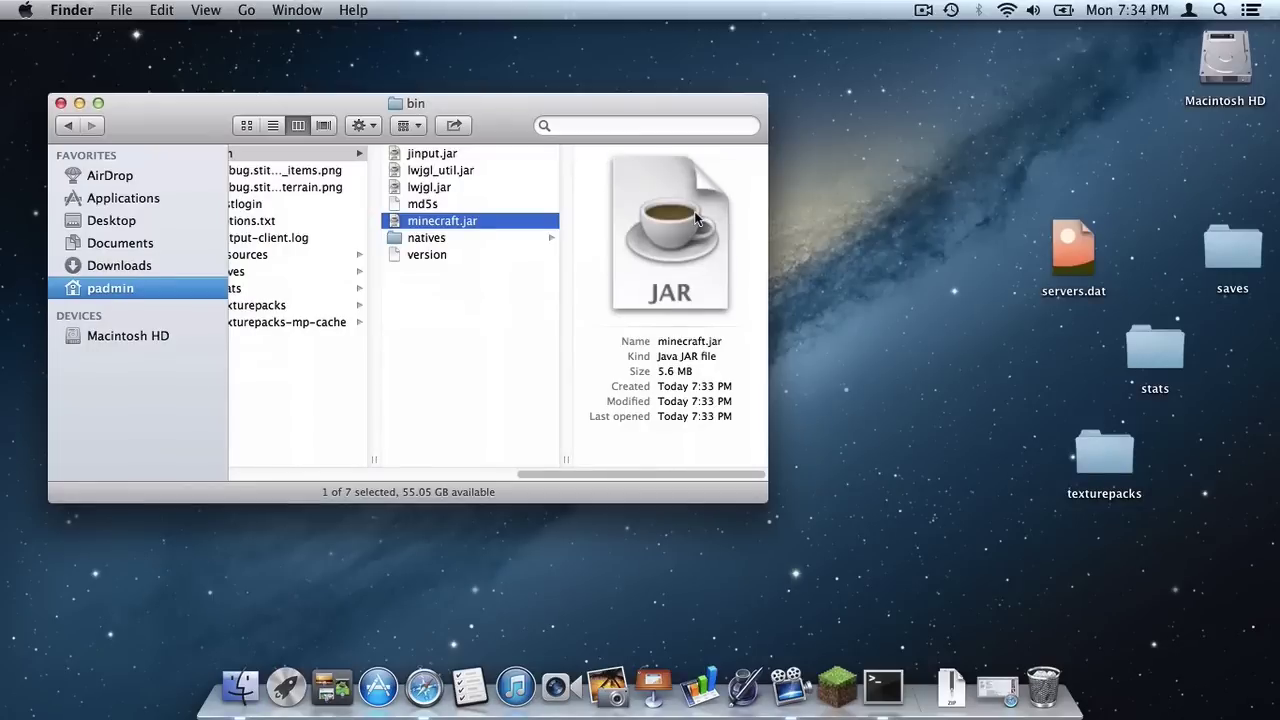
key(Return)
key(Right)
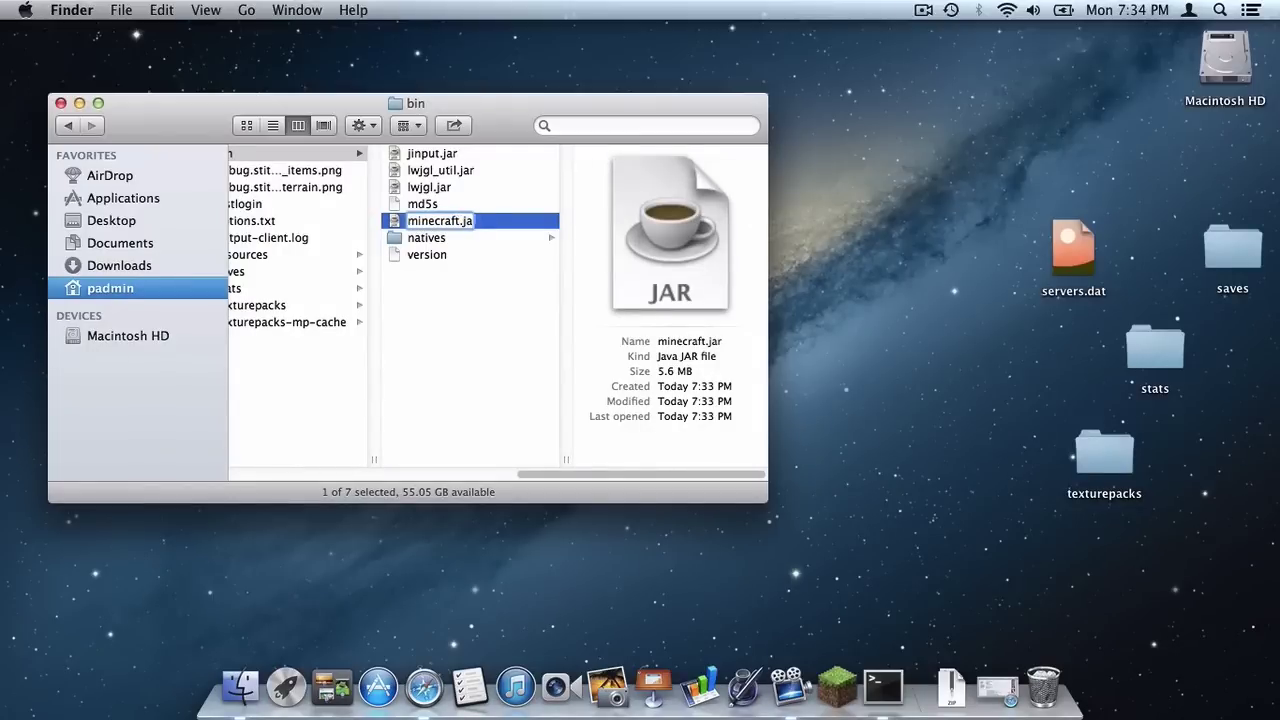
key(BackSpace)
key(BackSpace)
key(Return)
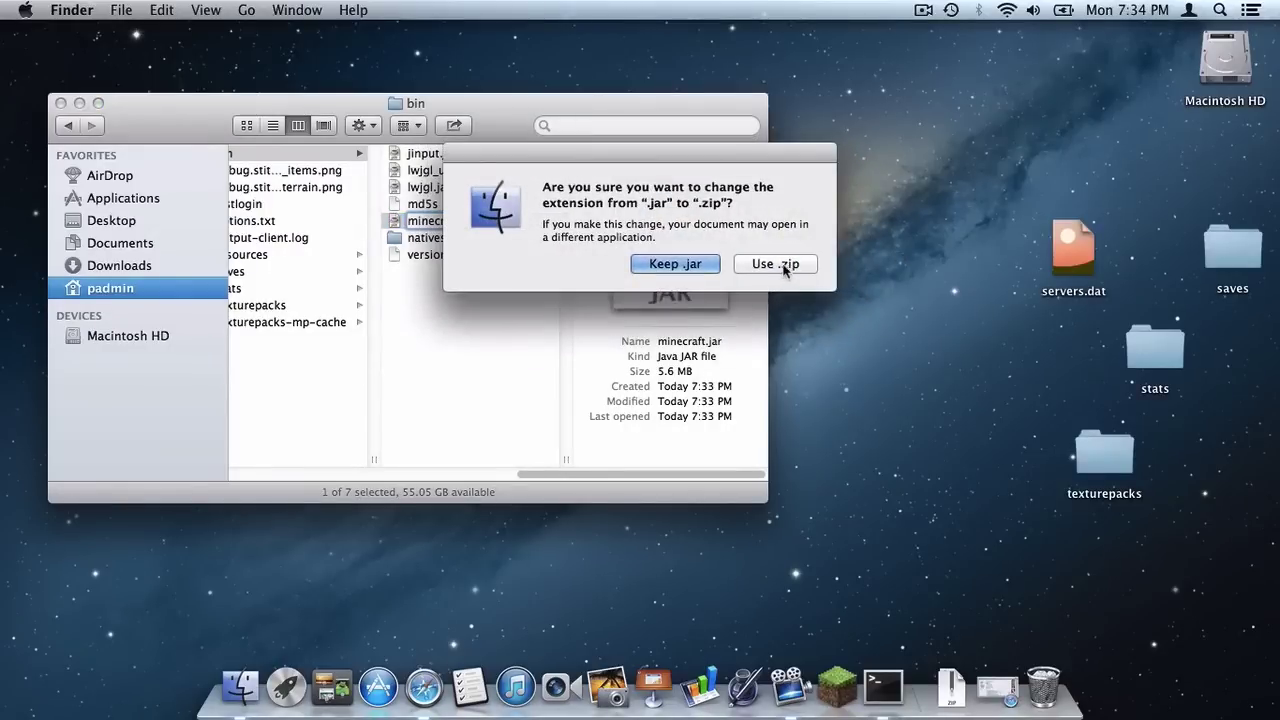
click(784, 265)
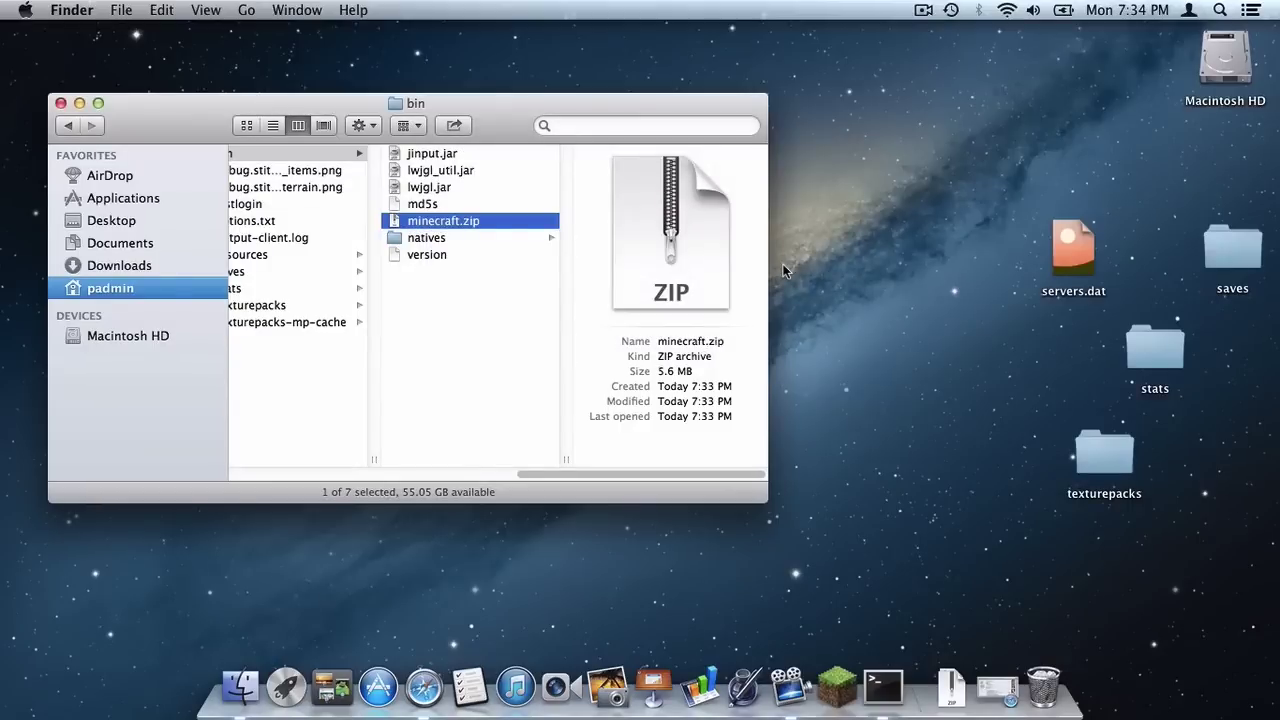
Step: Expand minecraft.zip into a minecraft folder and move the zip to the Trash
double_click(445, 222)
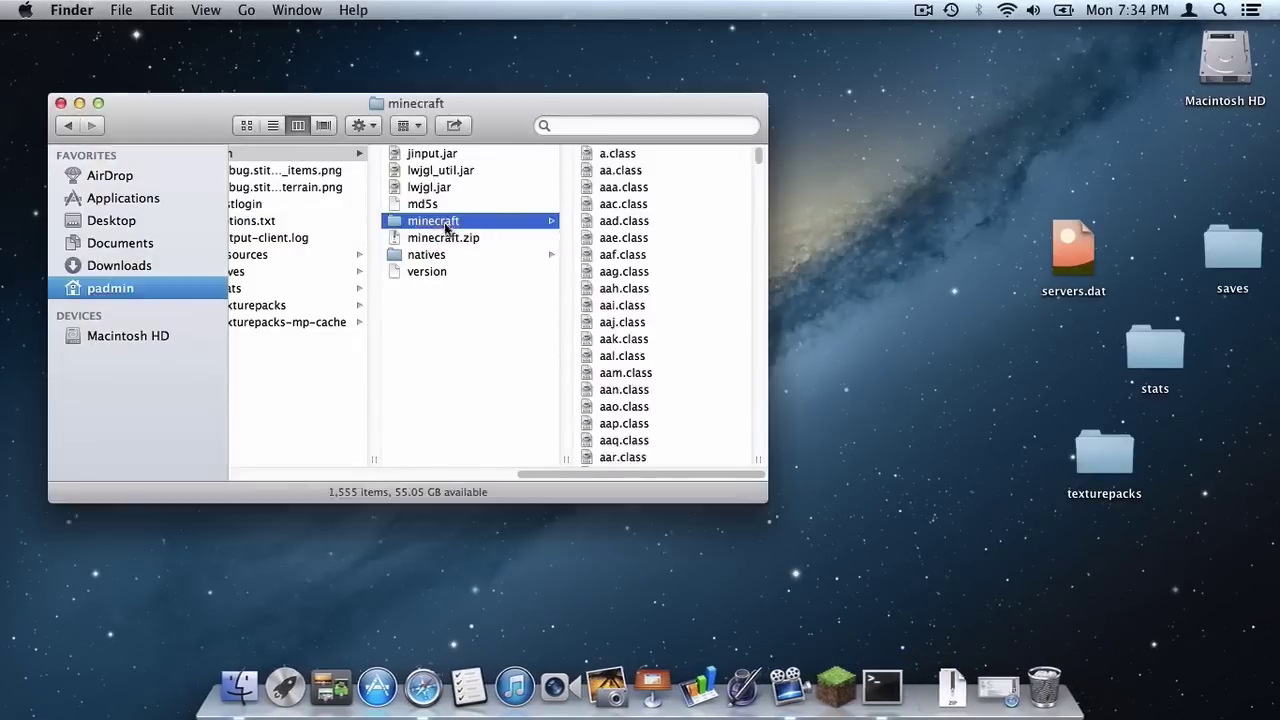
click(454, 241)
right_click(454, 241)
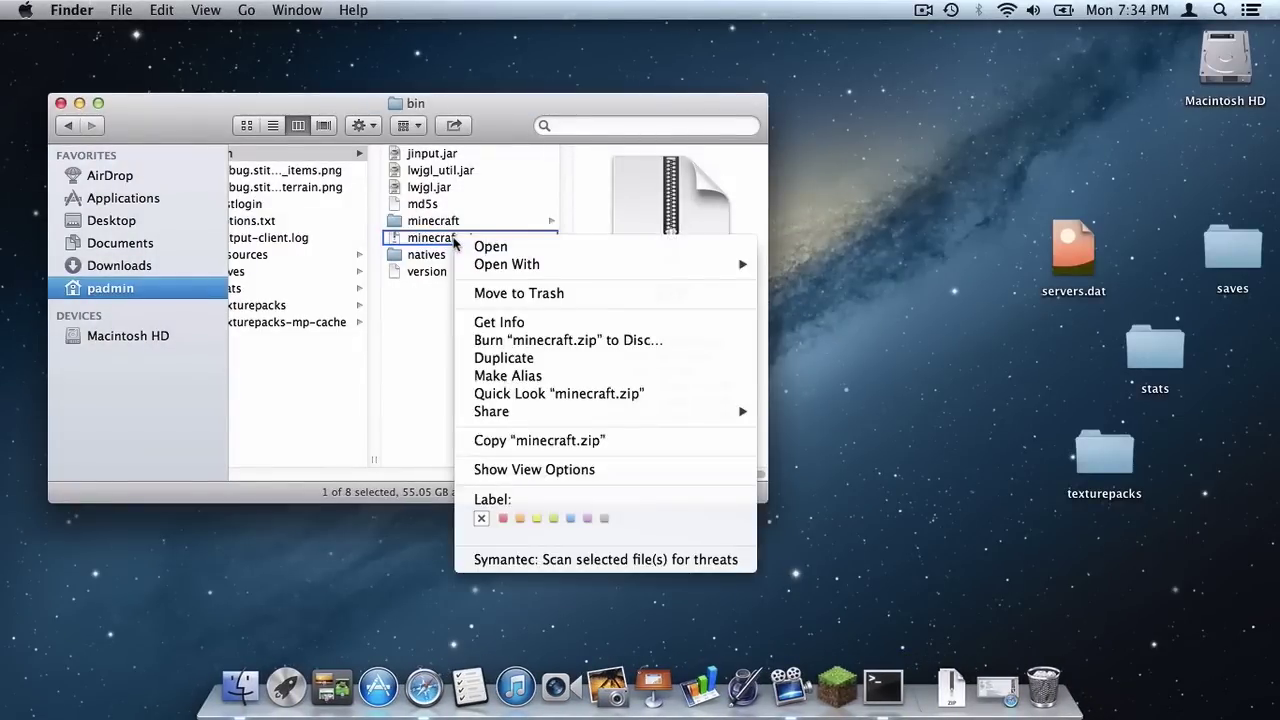
click(475, 291)
key(Left)
key(Left)
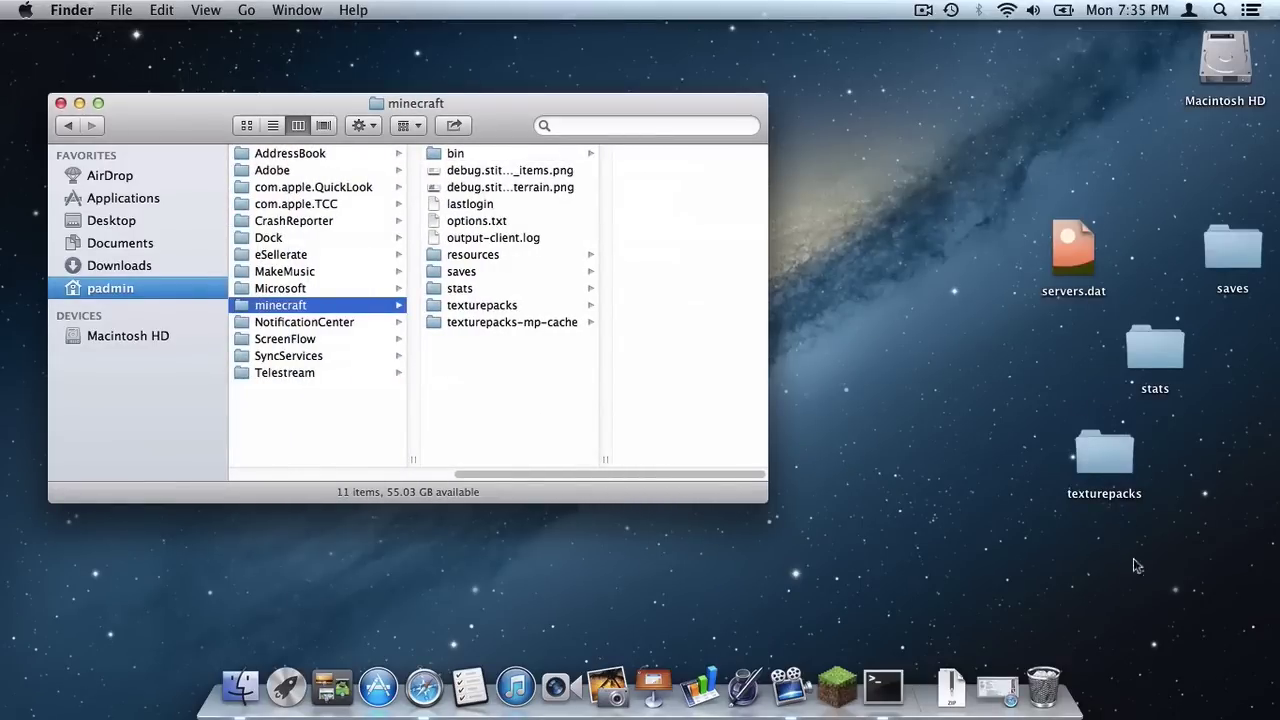
Step: Move servers.dat, saves, stats and texturepacks from the desktop into the minecraft folder, replacing servers.dat
drag(1061, 565, 1118, 231)
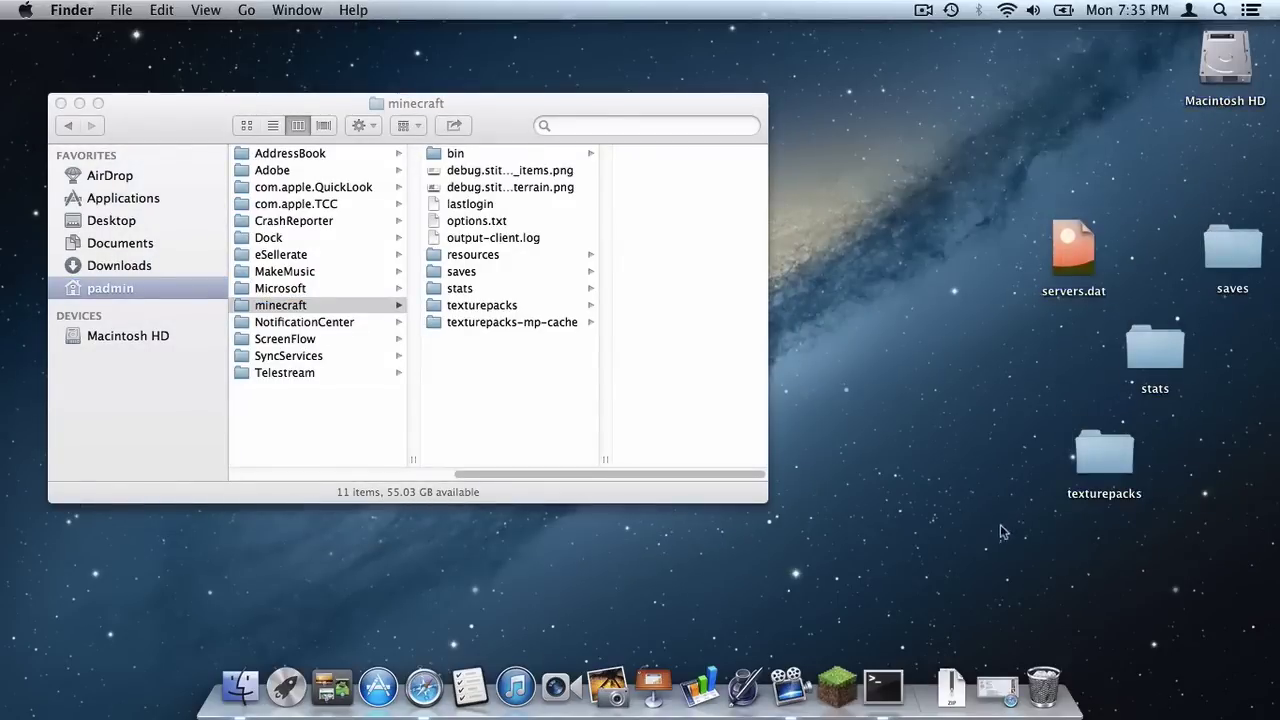
drag(1001, 526, 1251, 185)
drag(1080, 255, 500, 412)
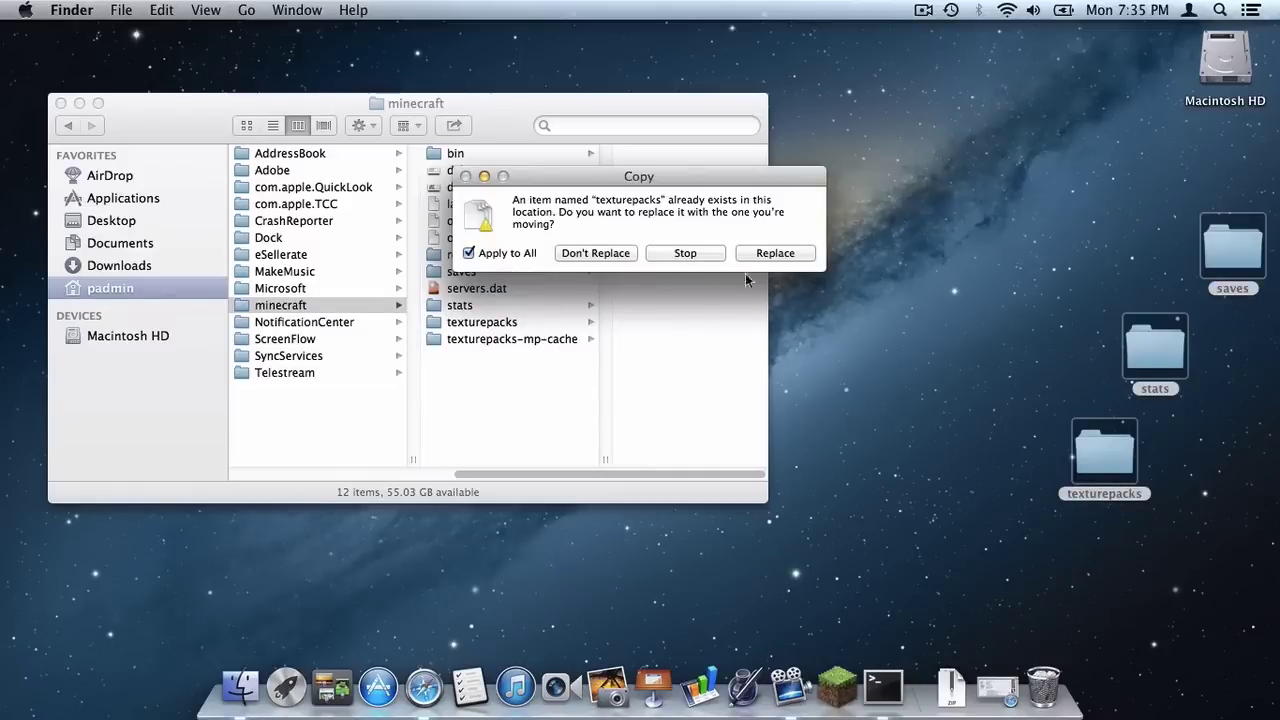
click(776, 256)
click(475, 406)
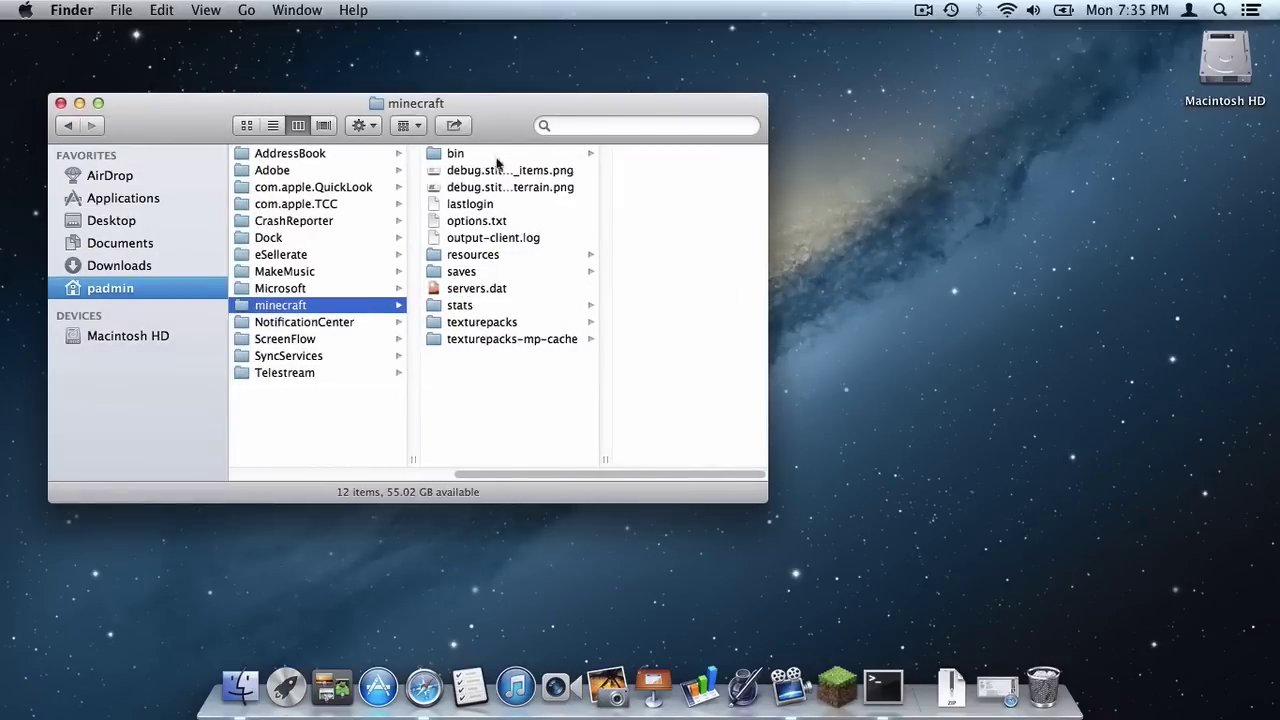
Step: Rename the extracted minecraft folder in bin to minecraft.jar, keeping the .jar extension
click(455, 153)
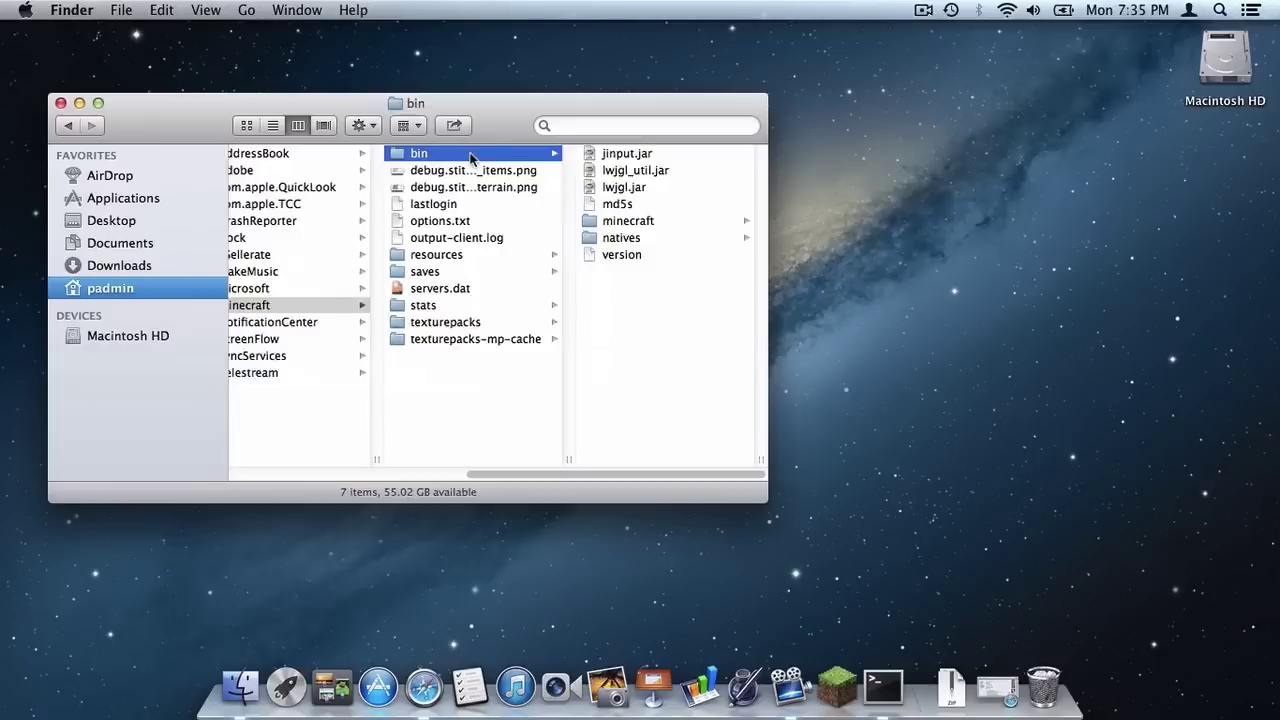
click(645, 222)
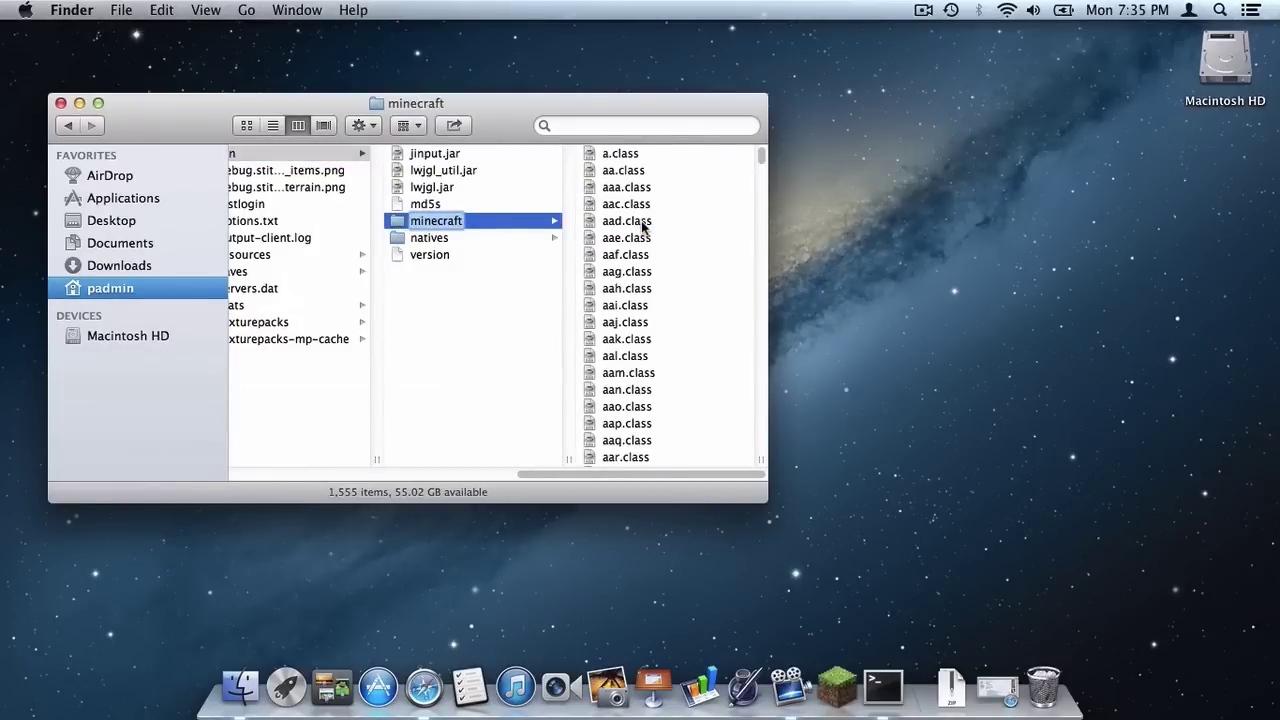
text(r)
key(Return)
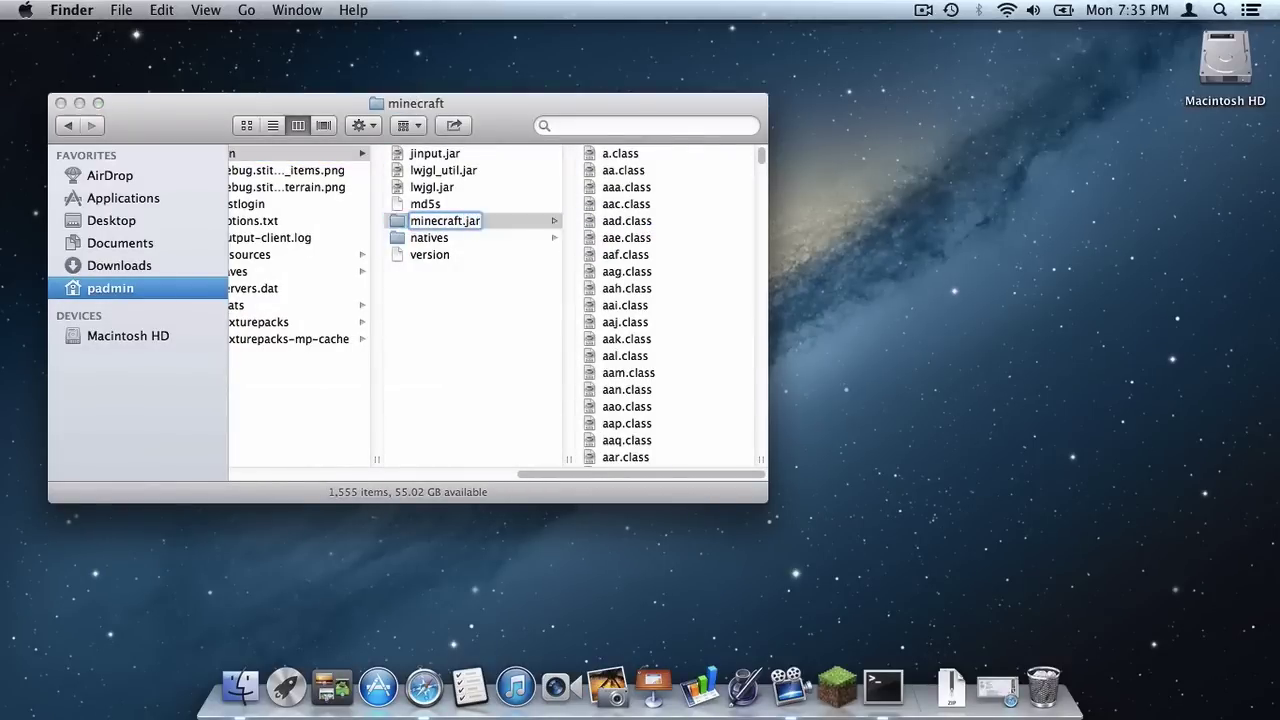
click(782, 266)
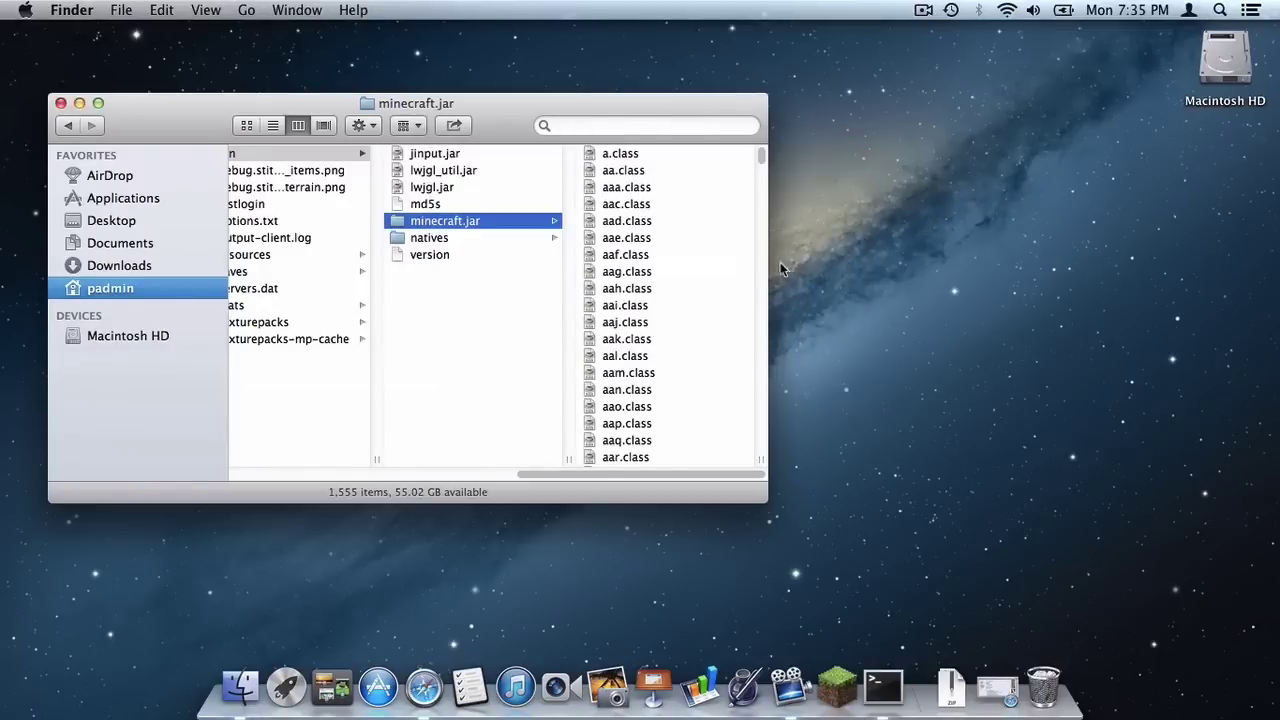
Step: Move the META-INF folder inside minecraft.jar to the Trash
scroll(690, 235, down, 15)
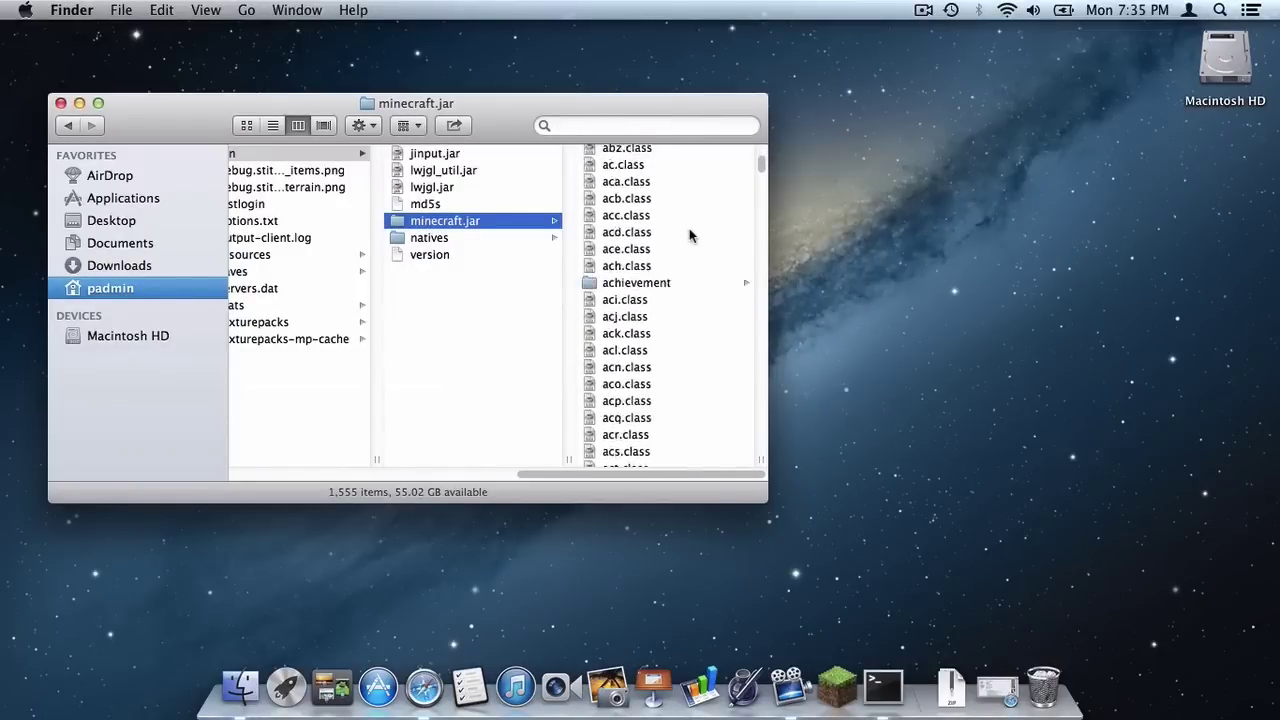
scroll(690, 235, down, 20)
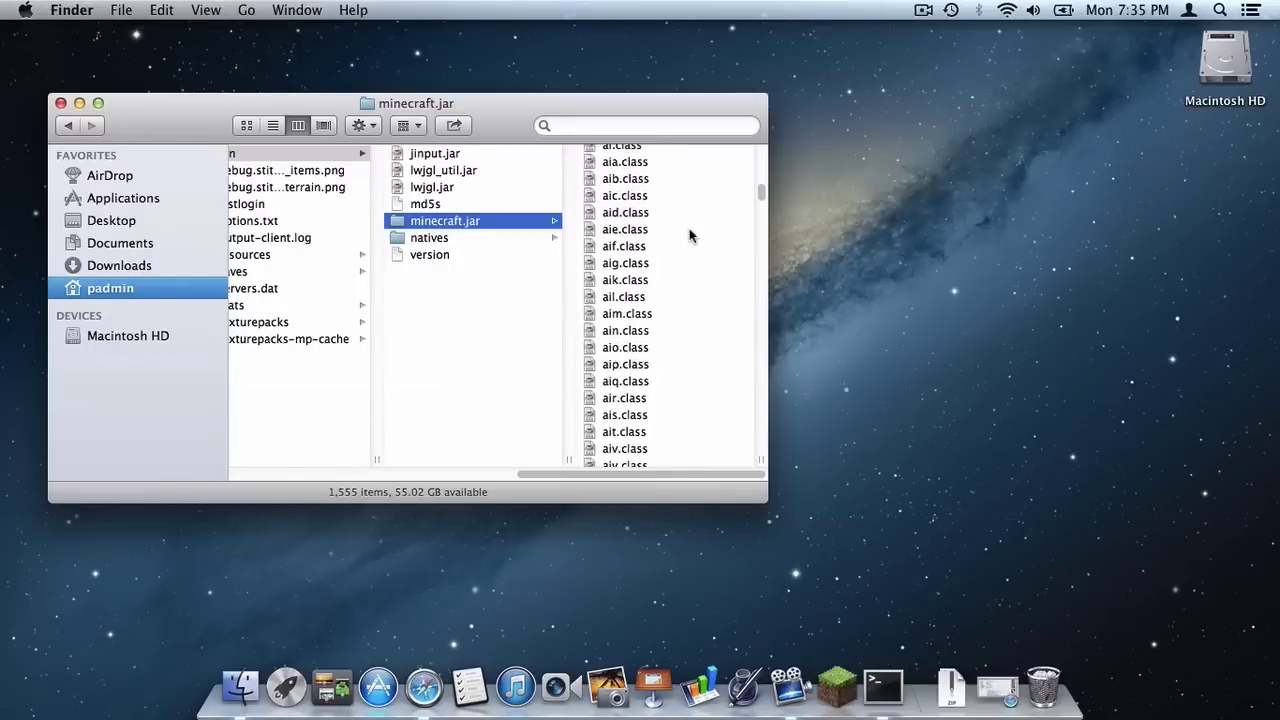
drag(760, 203, 761, 380)
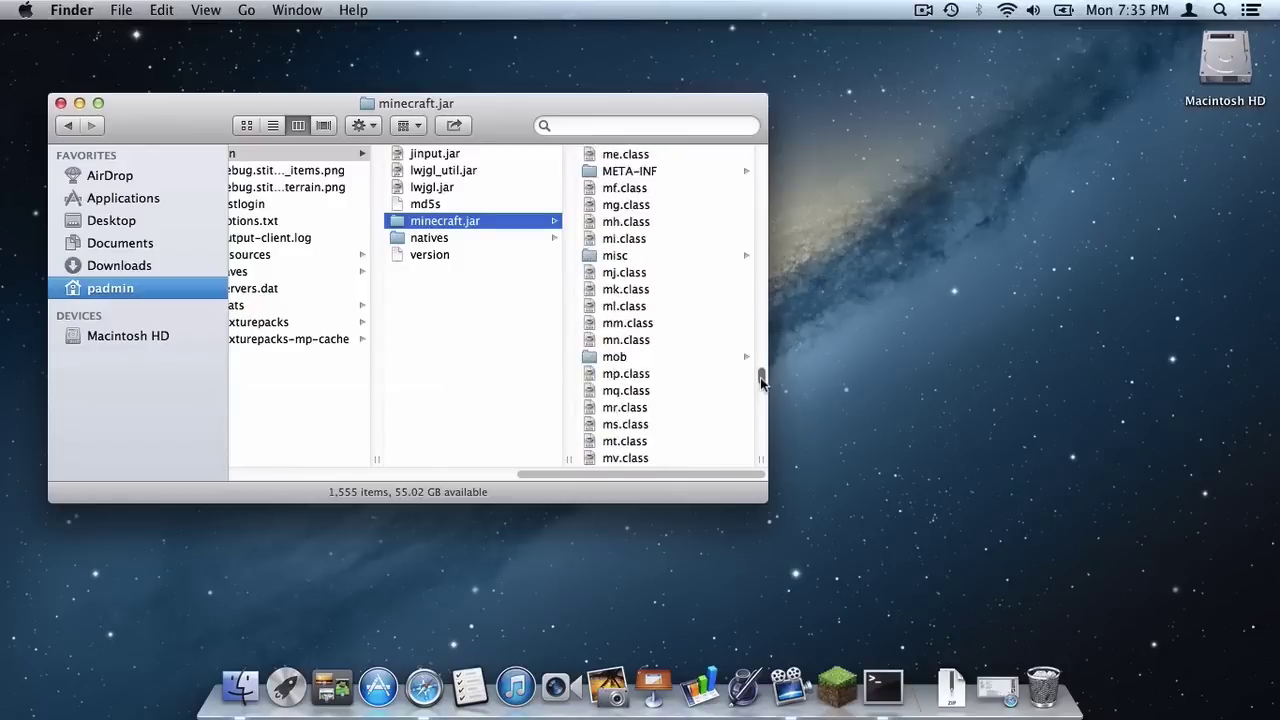
right_click(631, 177)
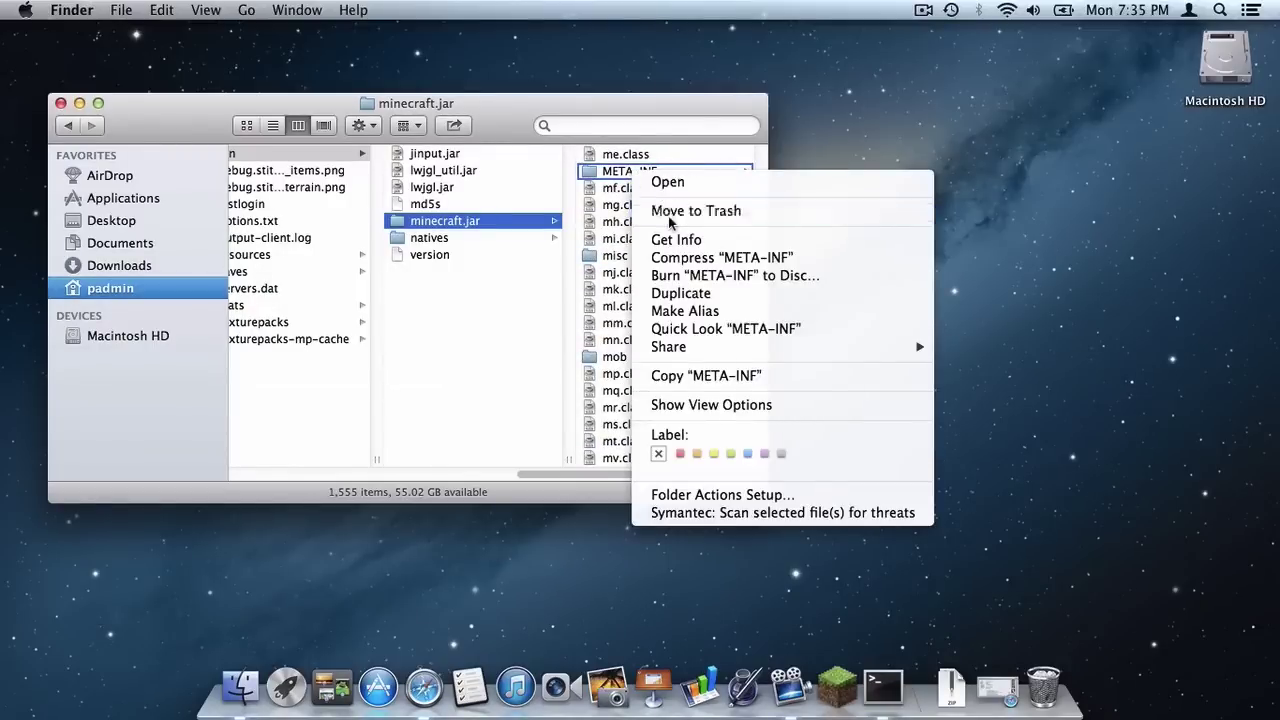
click(668, 212)
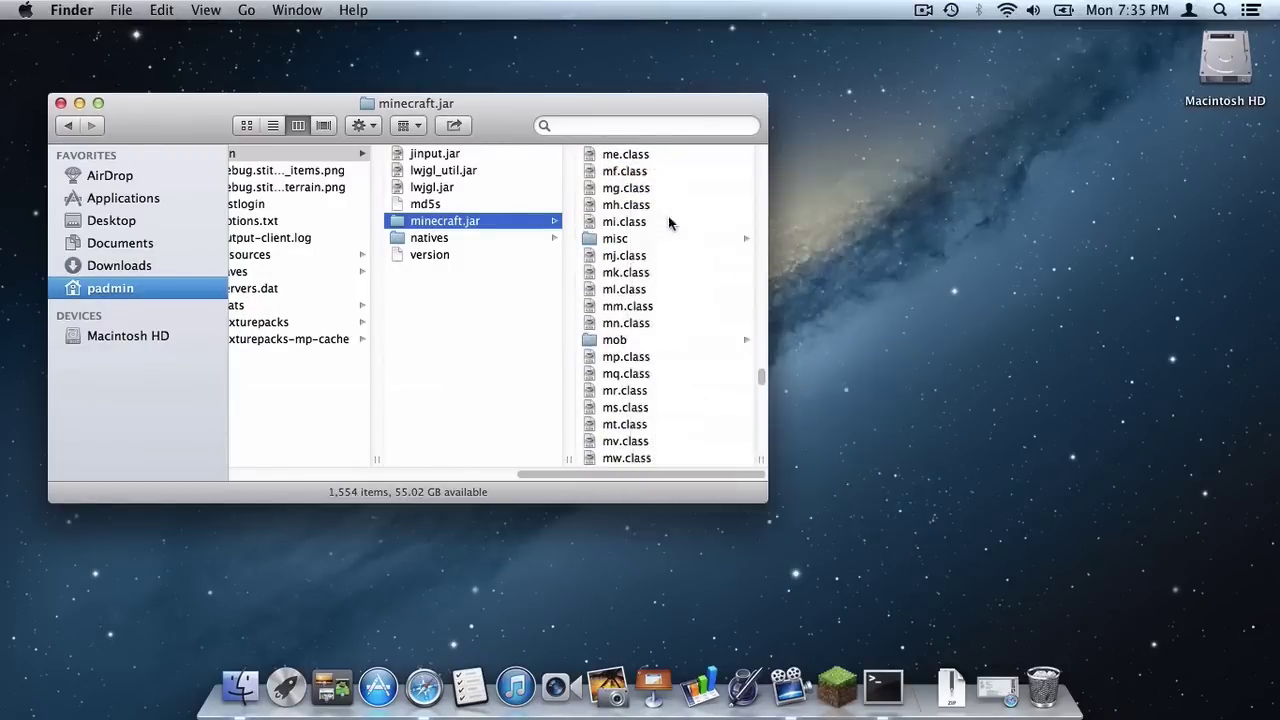
Step: Copy the minecraftforge zip from Downloads to the desktop, extract it and open the folder
click(953, 698)
drag(946, 672, 1110, 295)
click(1068, 472)
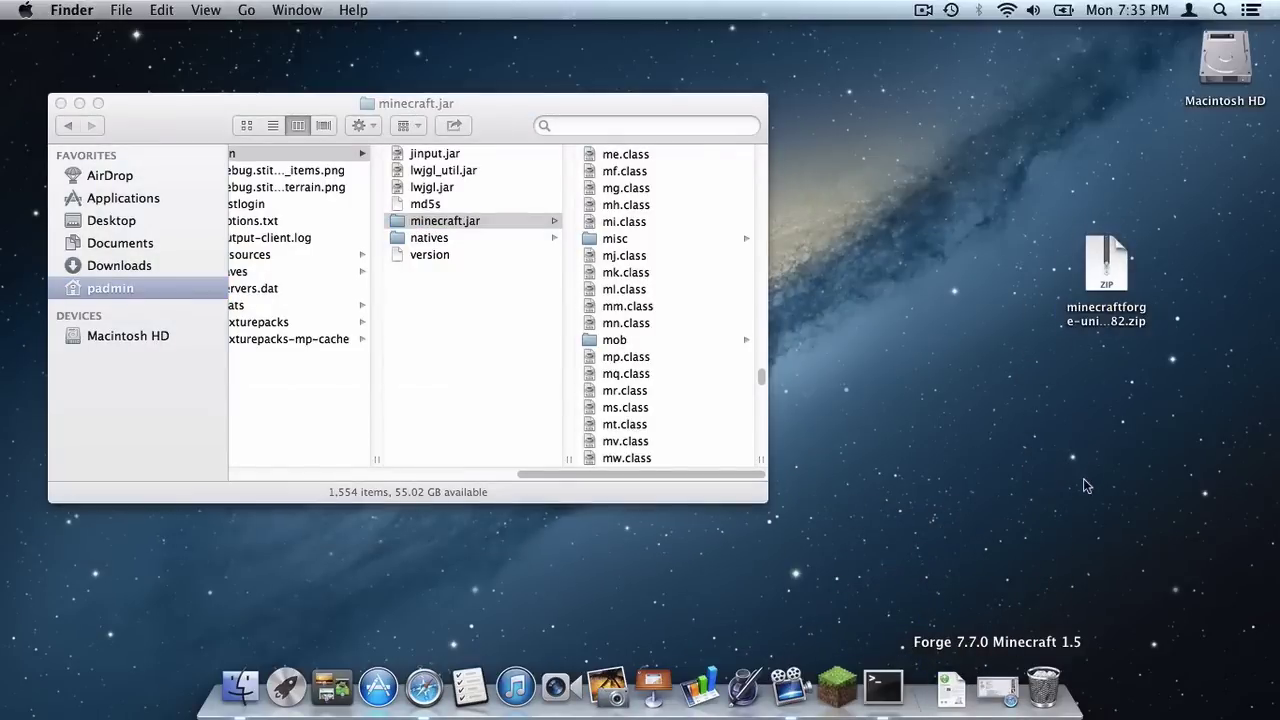
double_click(1104, 266)
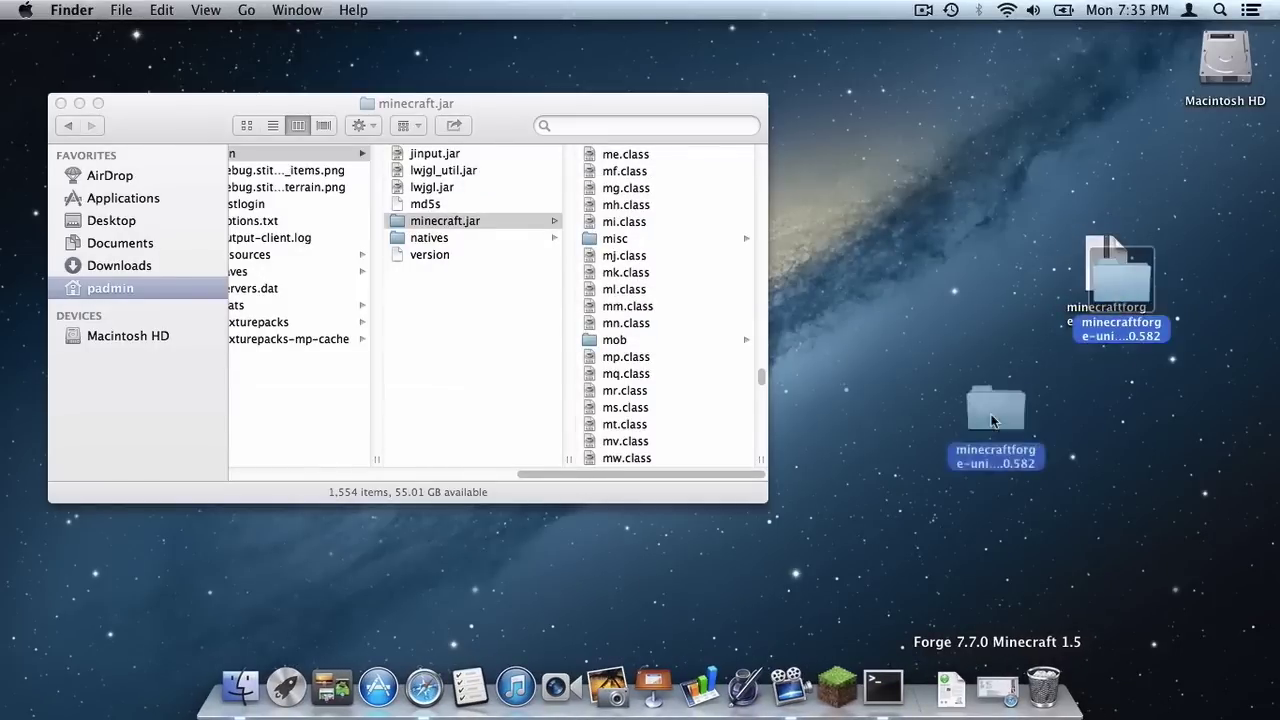
double_click(996, 409)
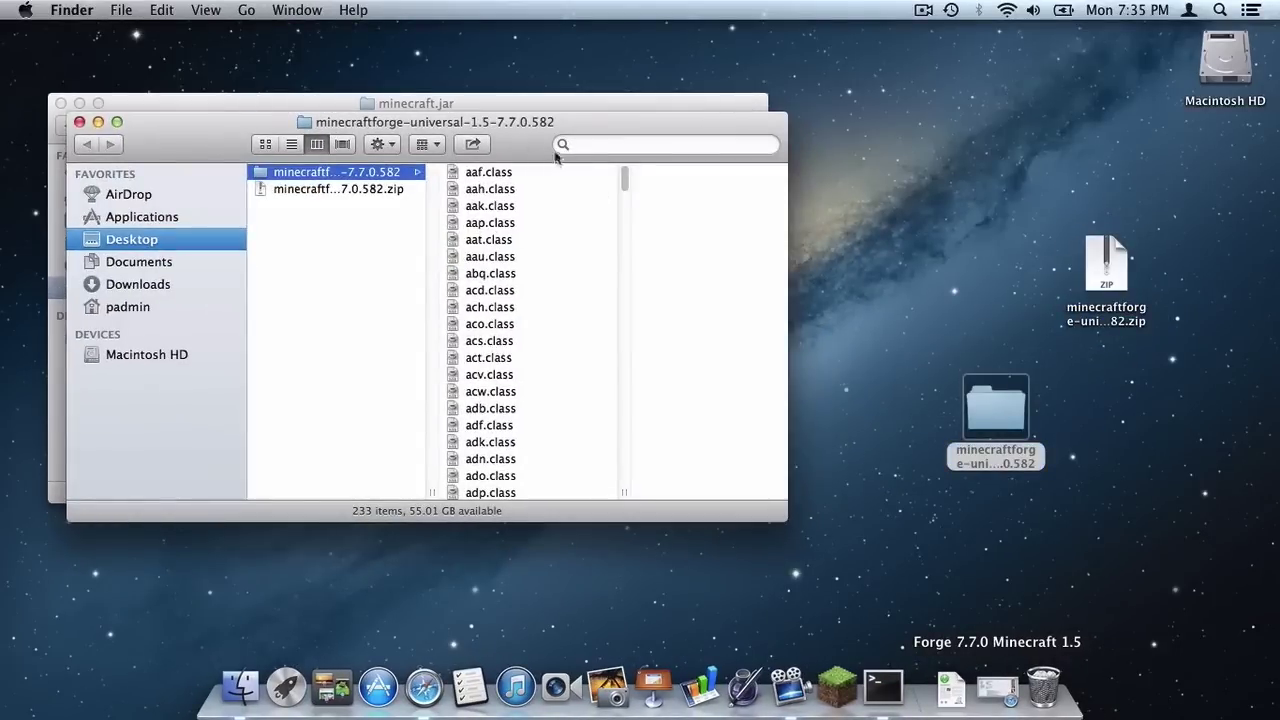
Step: Move all 233 Forge class files into minecraft.jar, replacing duplicates, and close both windows
drag(556, 157, 910, 171)
scroll(880, 320, down, 15)
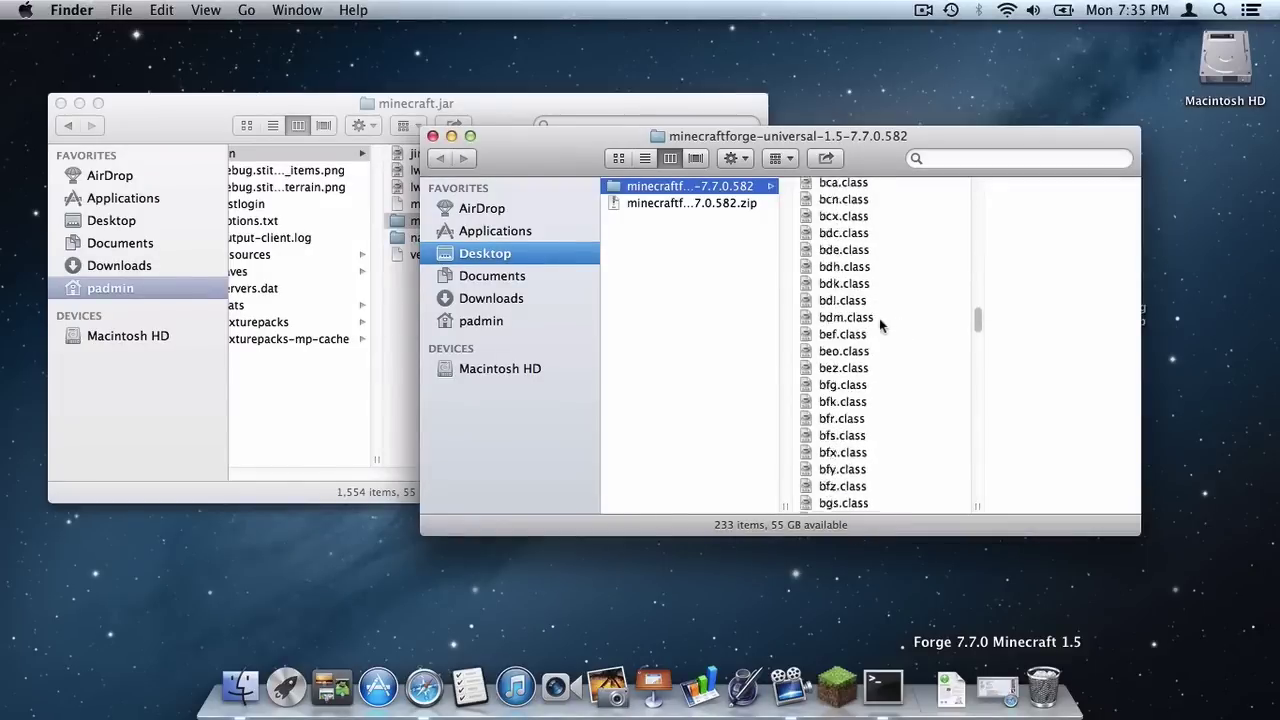
scroll(879, 318, down, 20)
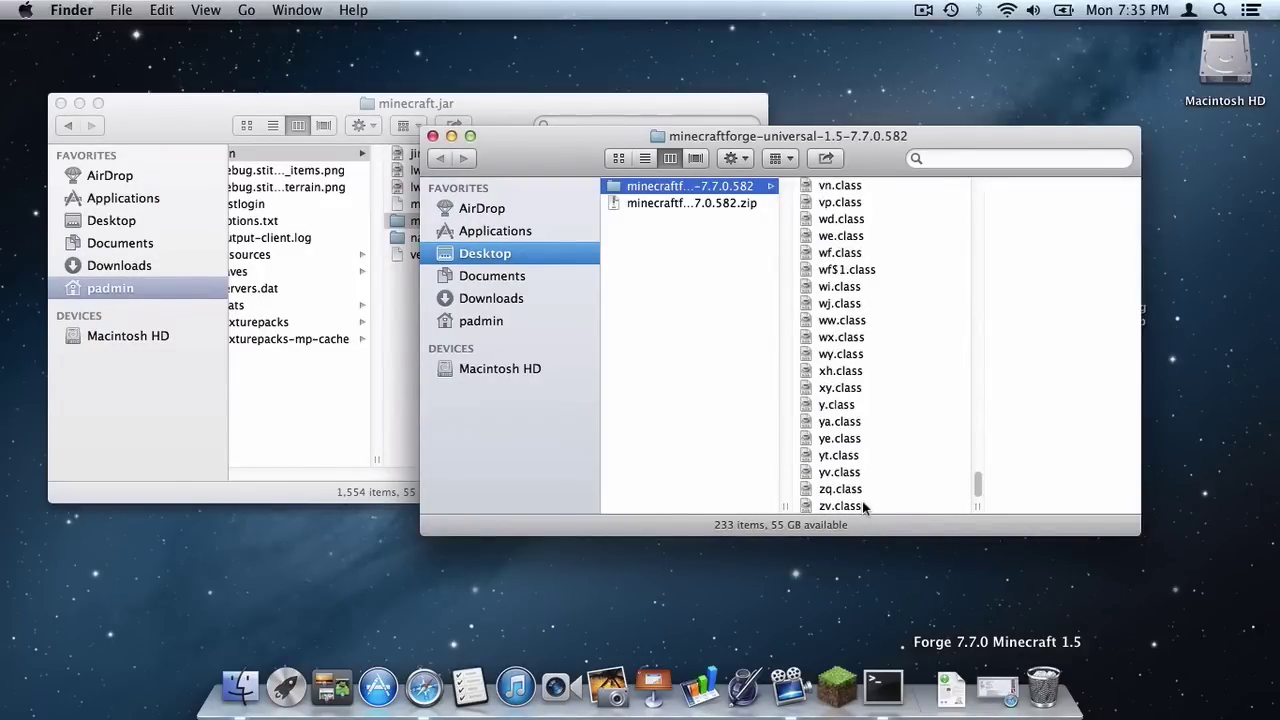
click(861, 503)
scroll(838, 410, up, 20)
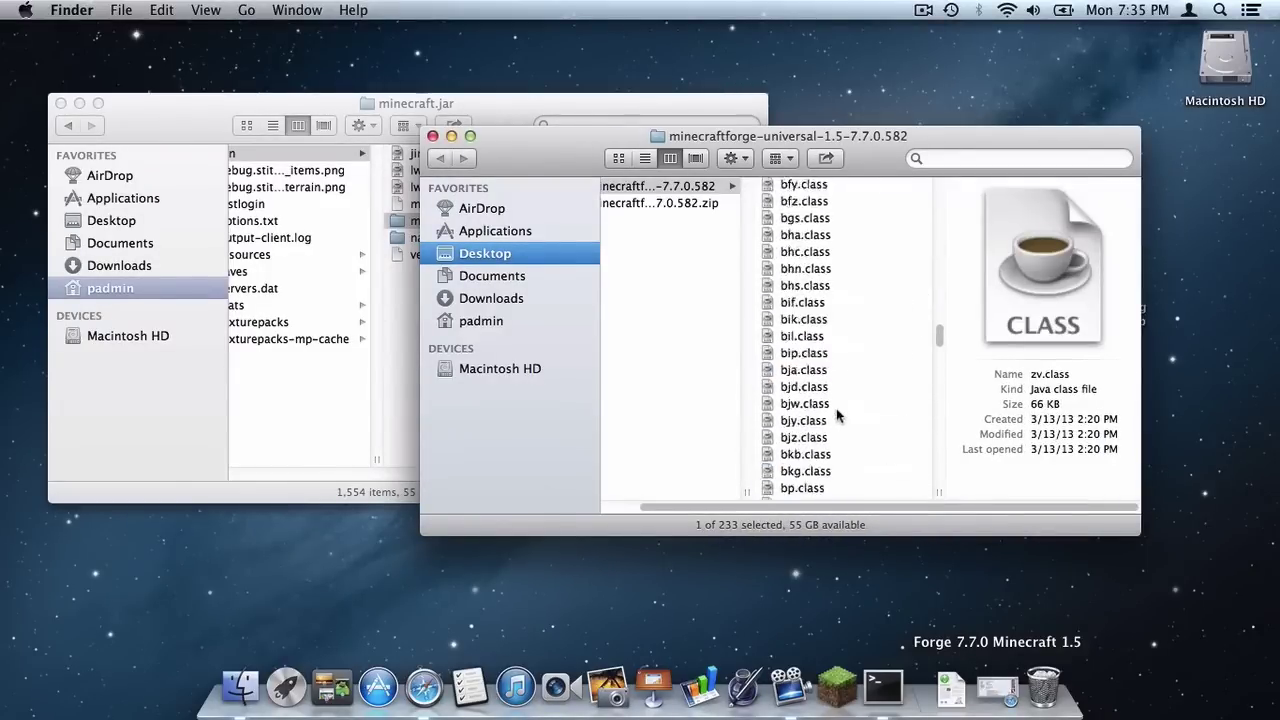
scroll(836, 408, up, 20)
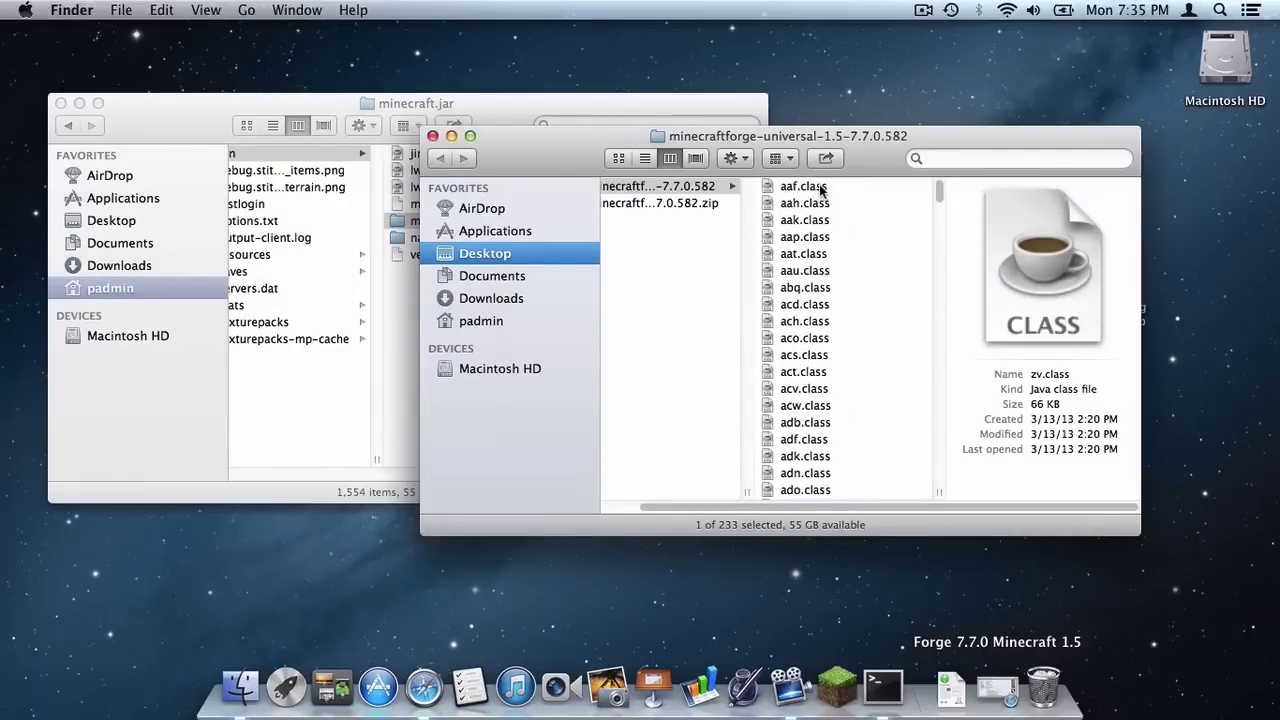
key(super+a)
drag(610, 152, 893, 269)
drag(1158, 350, 654, 206)
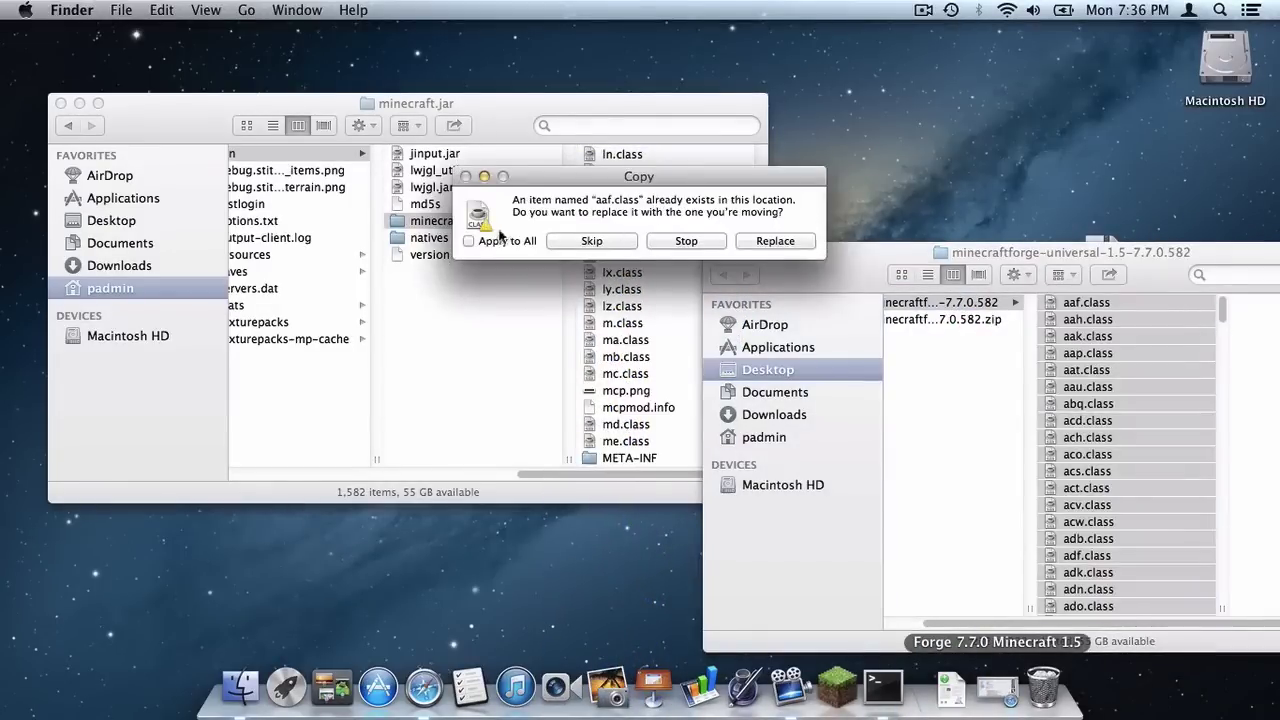
click(776, 240)
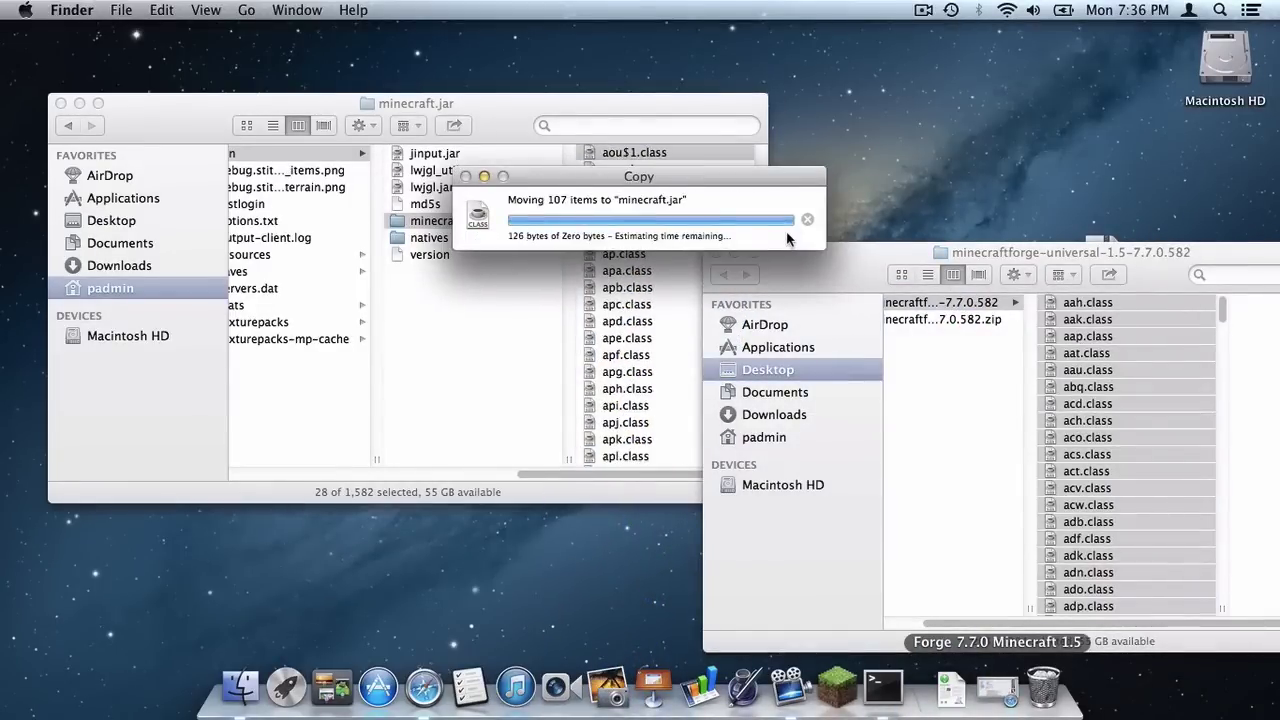
click(715, 252)
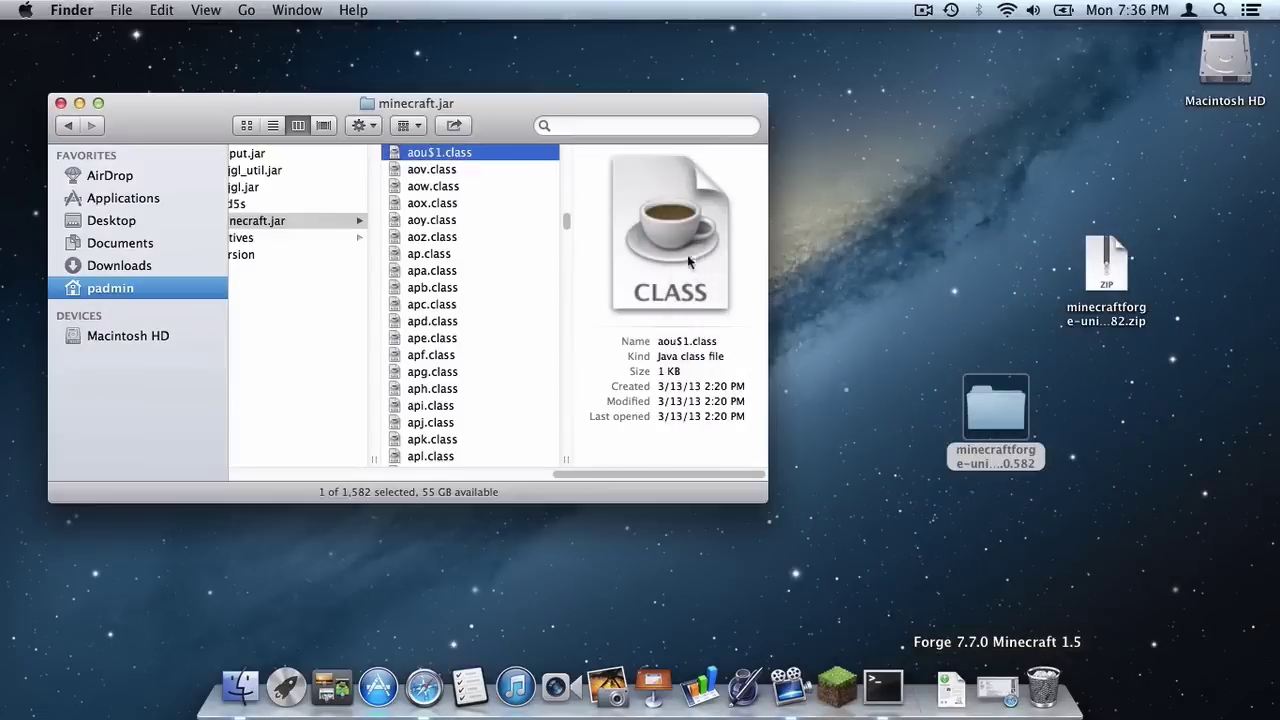
click(60, 104)
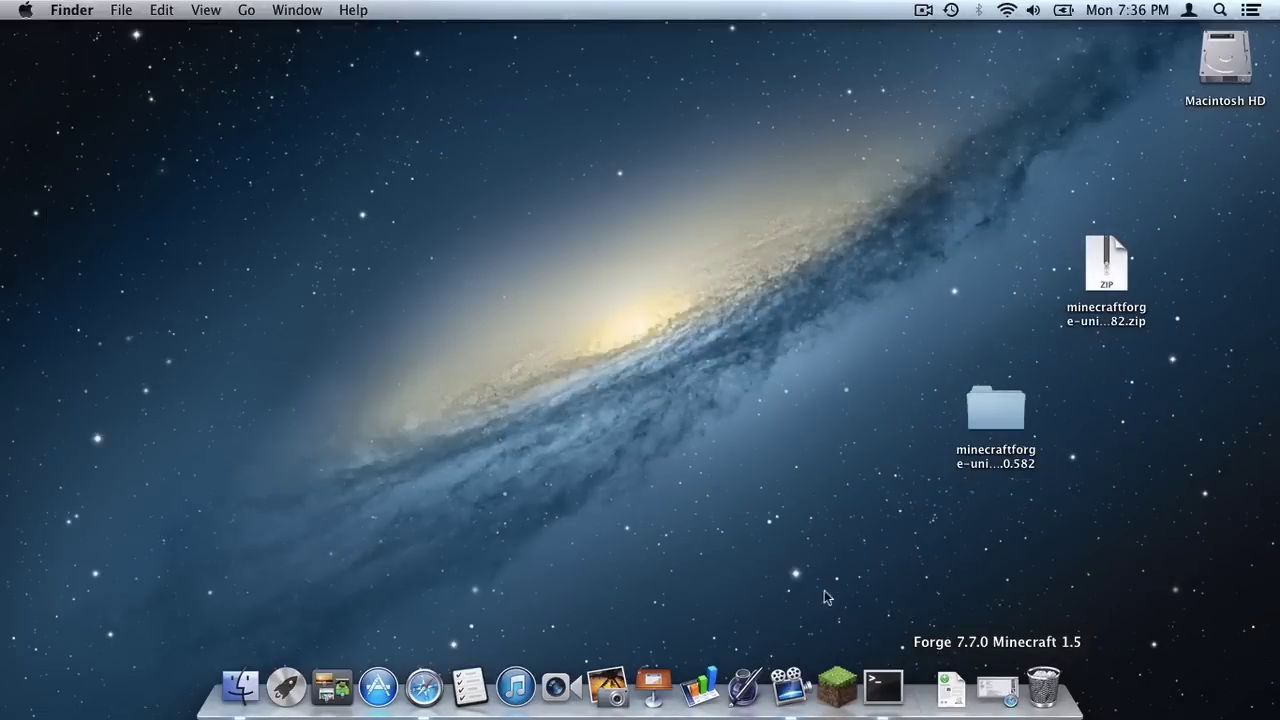
Step: Launch Minecraft and log in to reach the title screen with Forge 7.7.0.582 and 3 mods
click(843, 683)
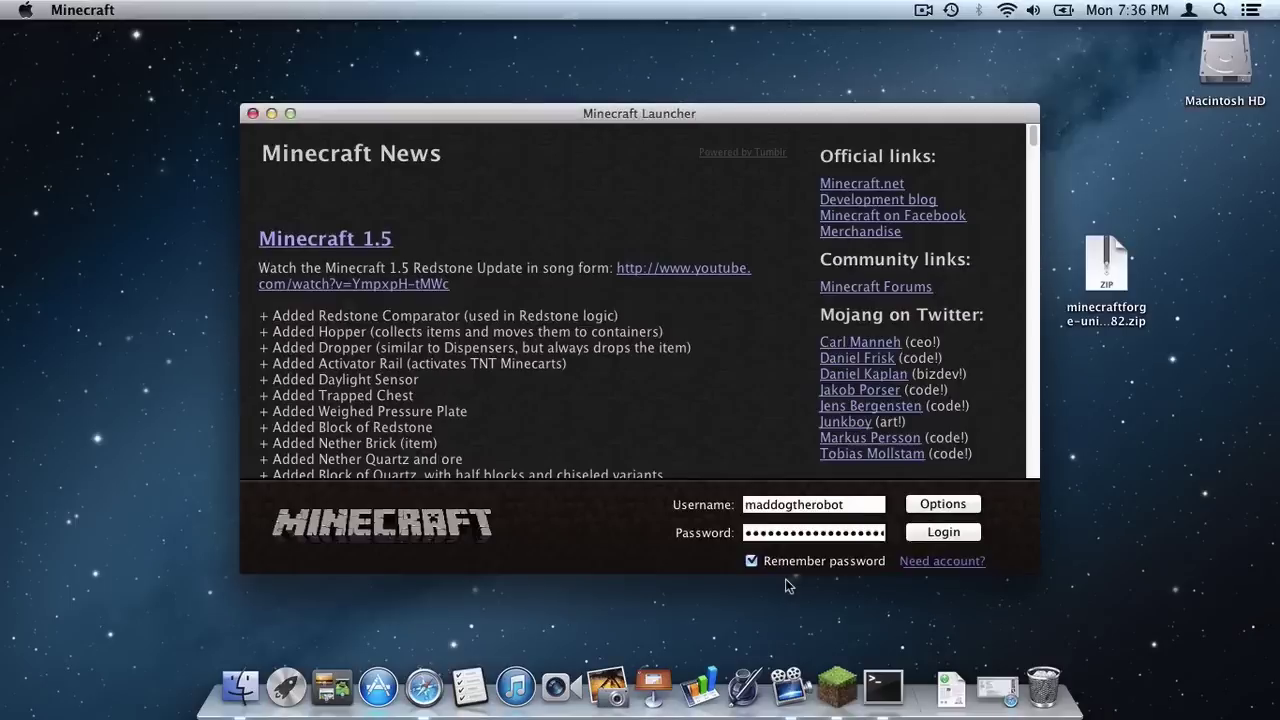
click(945, 535)
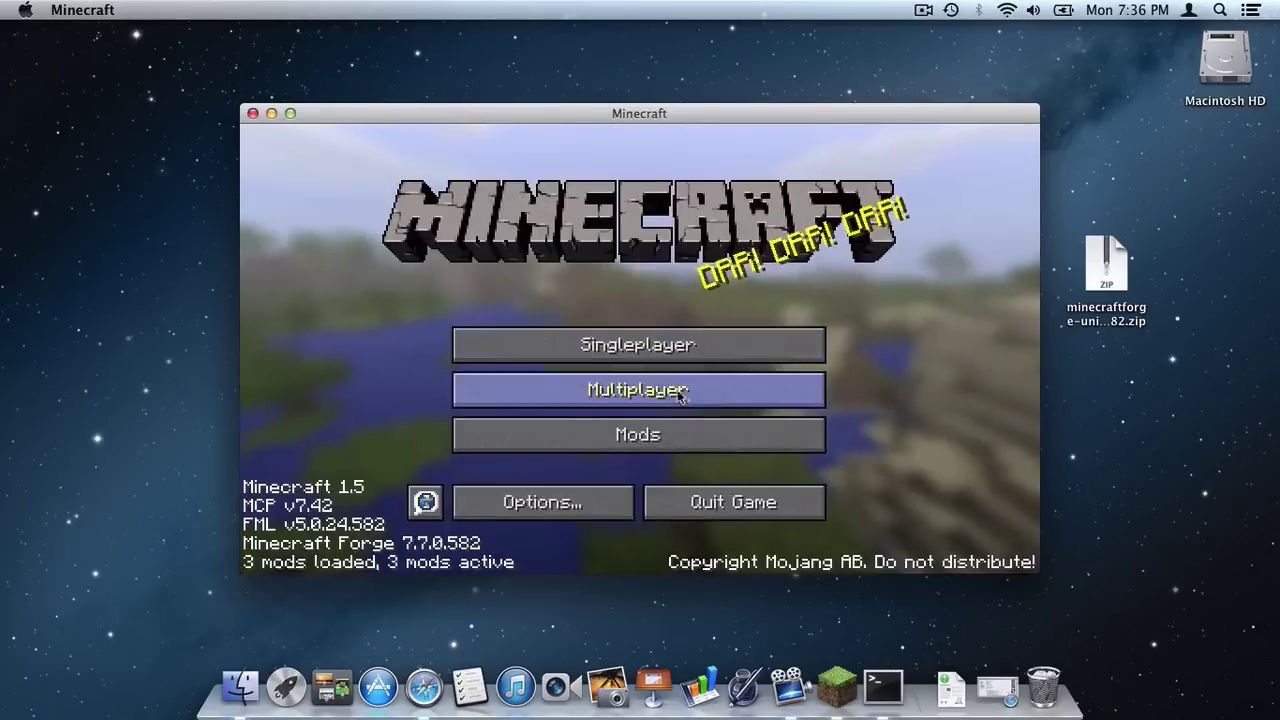
drag(571, 114, 565, 72)
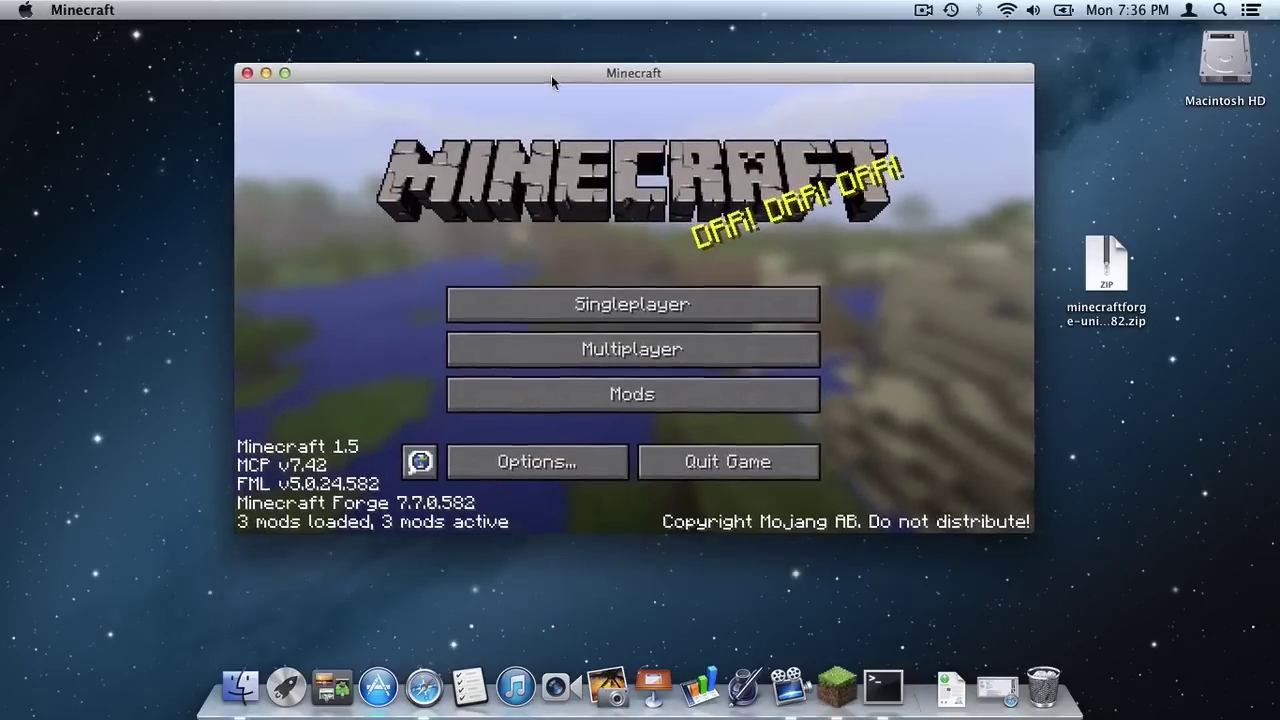